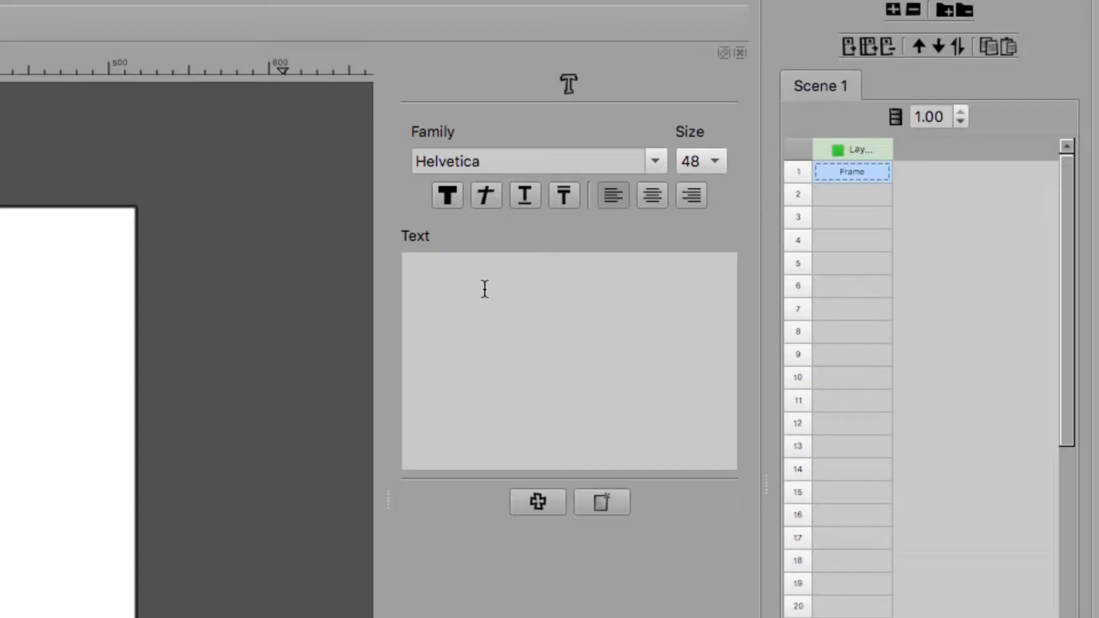
Enter the two-line text "hello" and "everybody" for a text object in Helvetica at size 48.
type("hello")
key("Return")
type("every")
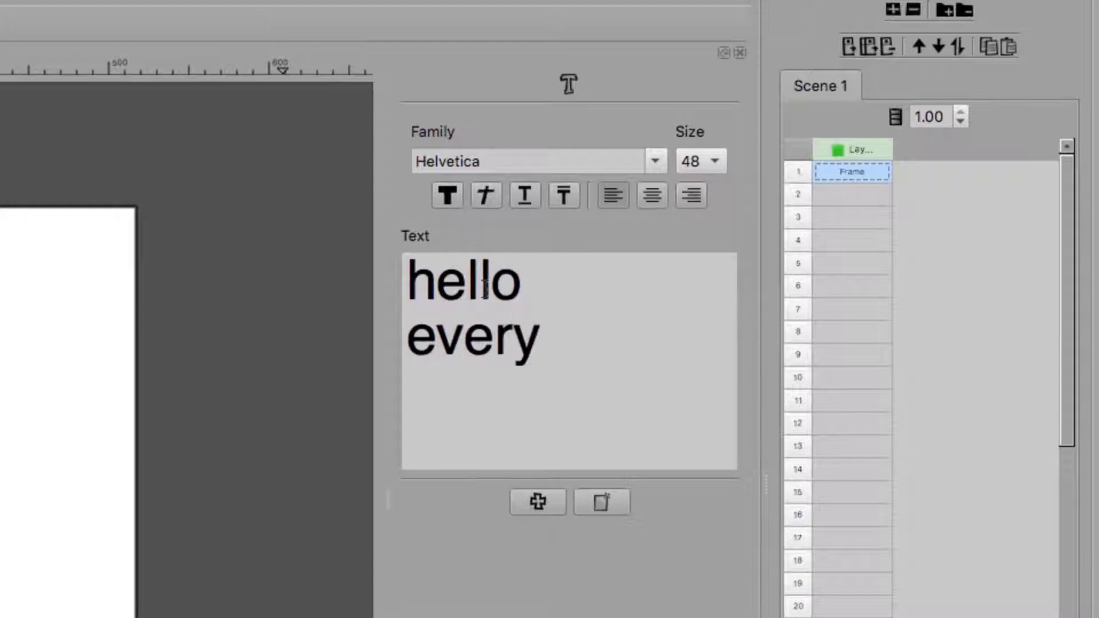
type("body")
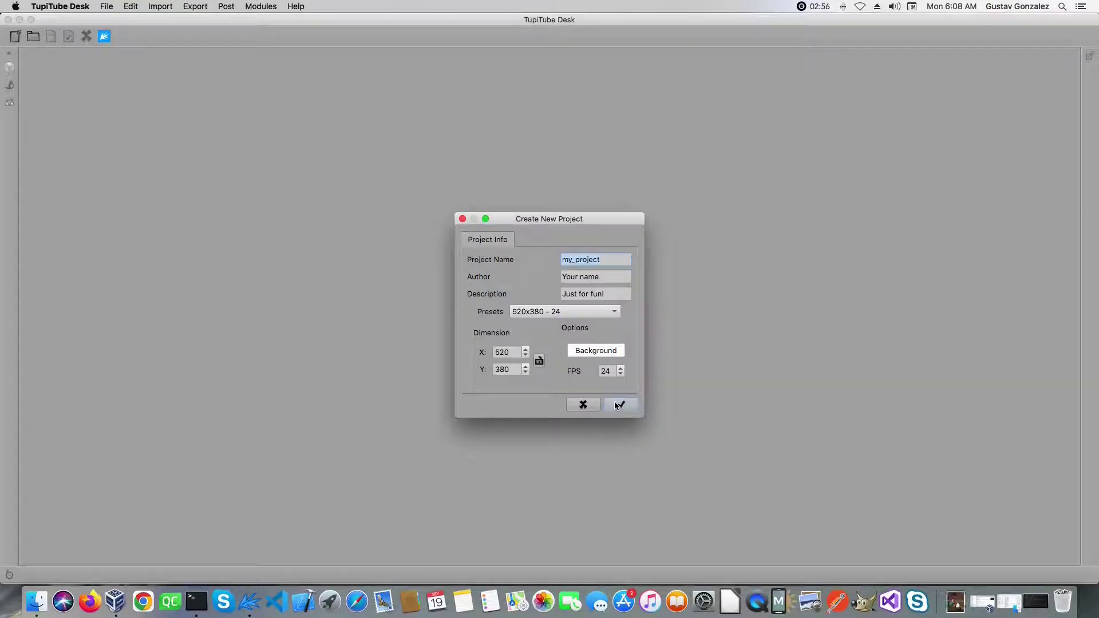
Create a new project named my_project with the 520x380 - 24 preset.
left_click(616, 405)
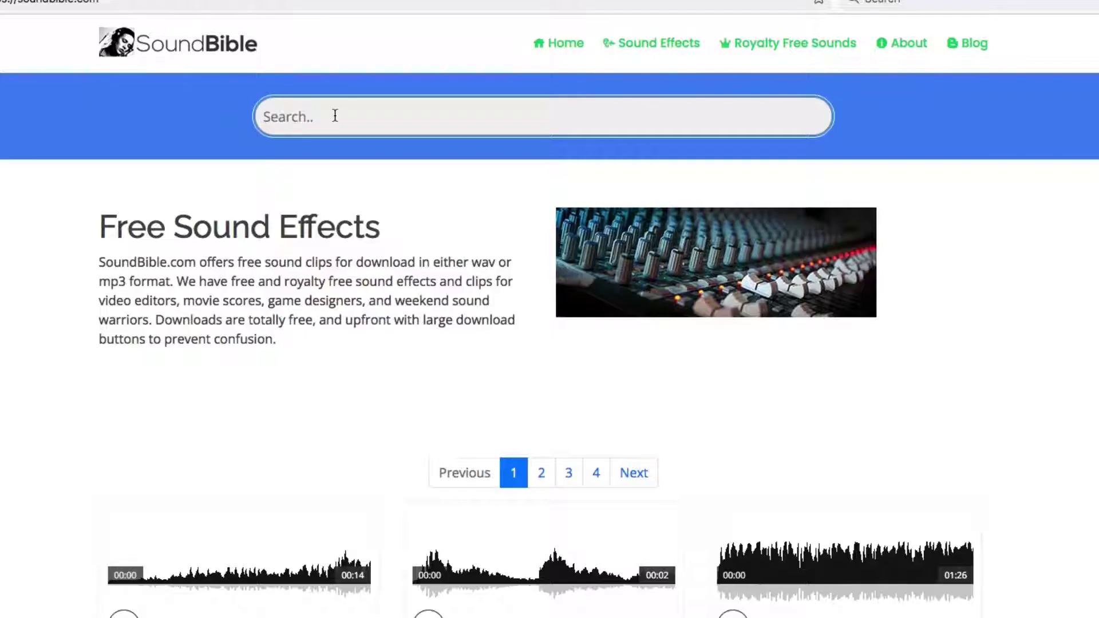
Search the SoundBible sound effects site for "voice".
type("voice")
key("Return")
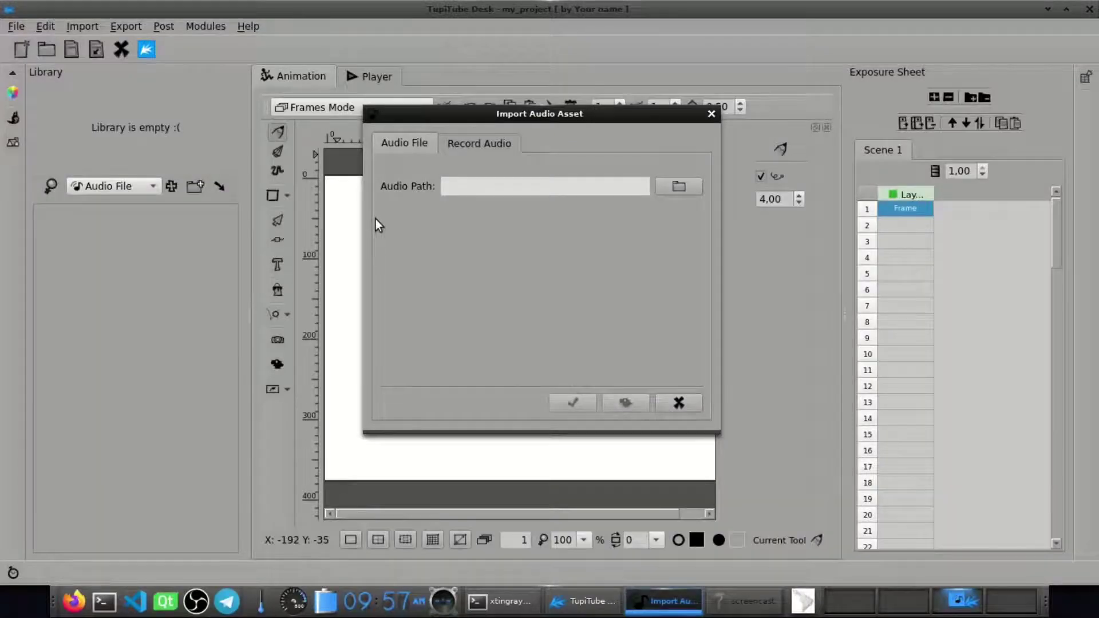
Start recording a new audio asset with the default input device.
left_click(482, 137)
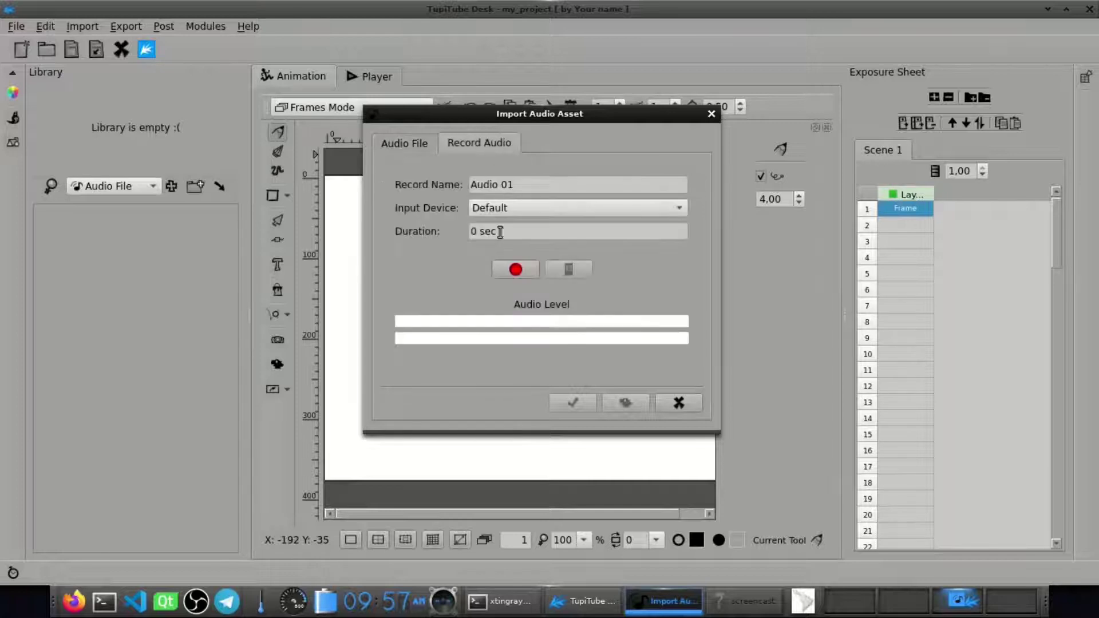
left_click(513, 271)
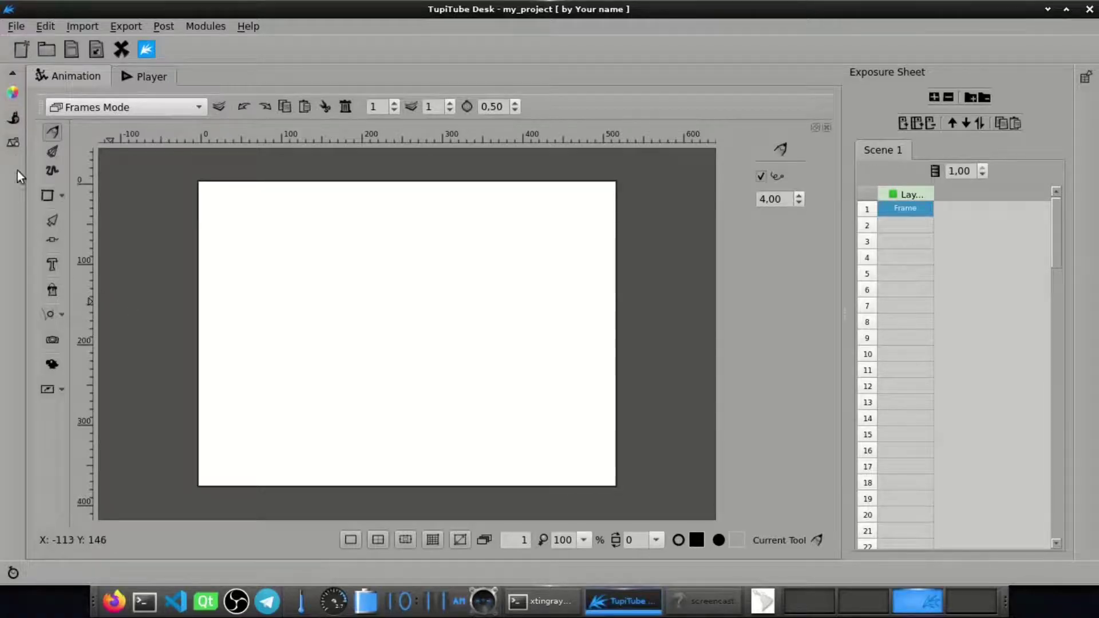
Record a 3-second audio asset named Audio 01 from the library, using the default input device.
left_click(12, 142)
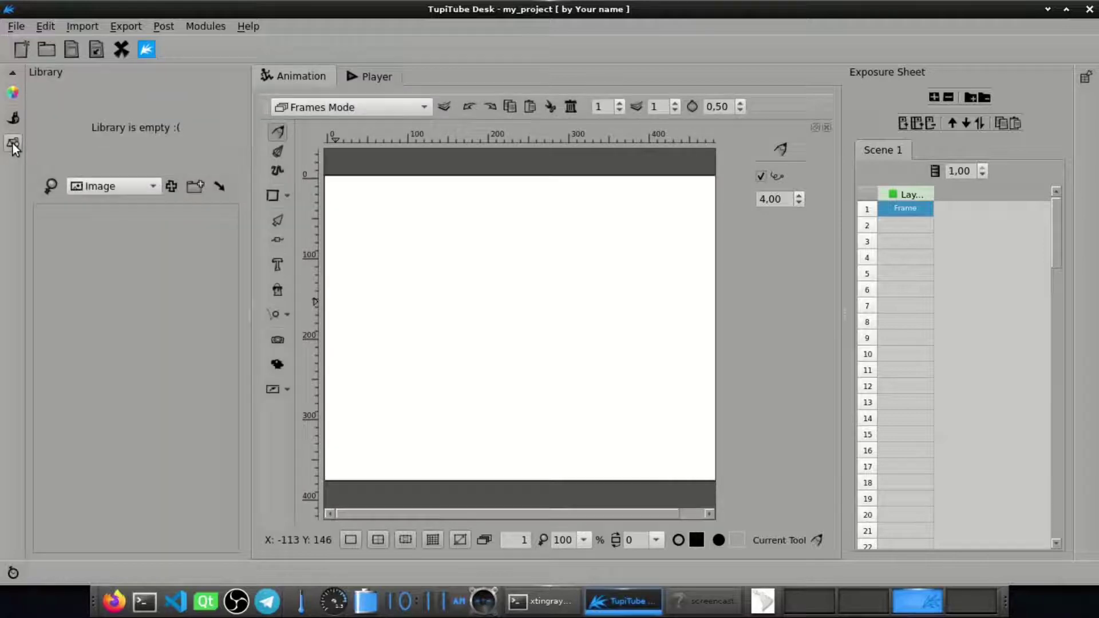
left_click(152, 186)
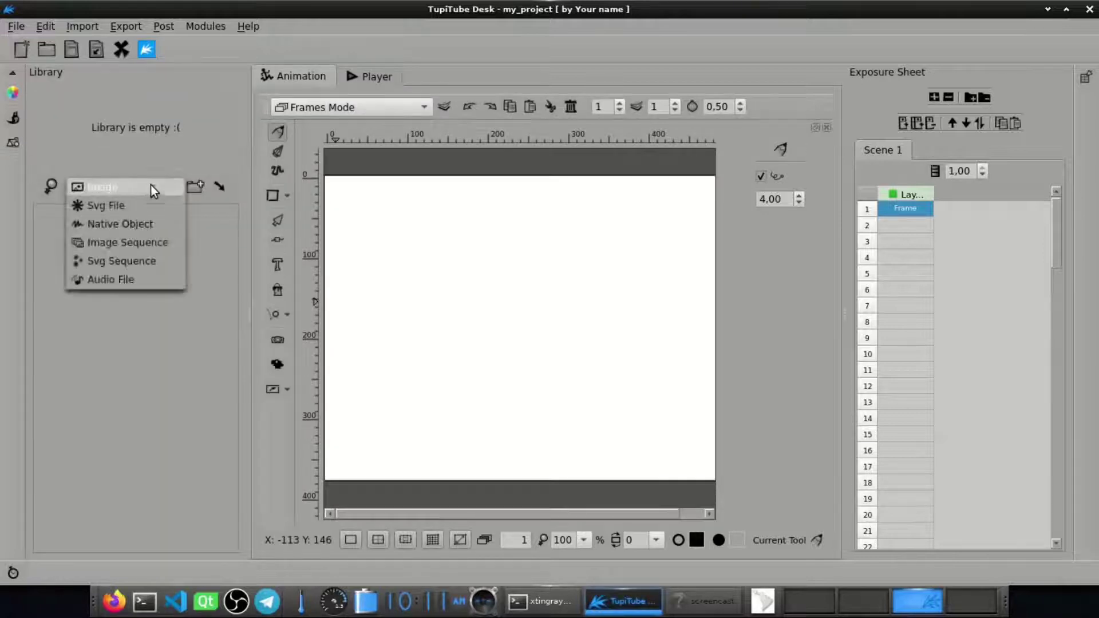
left_click(164, 280)
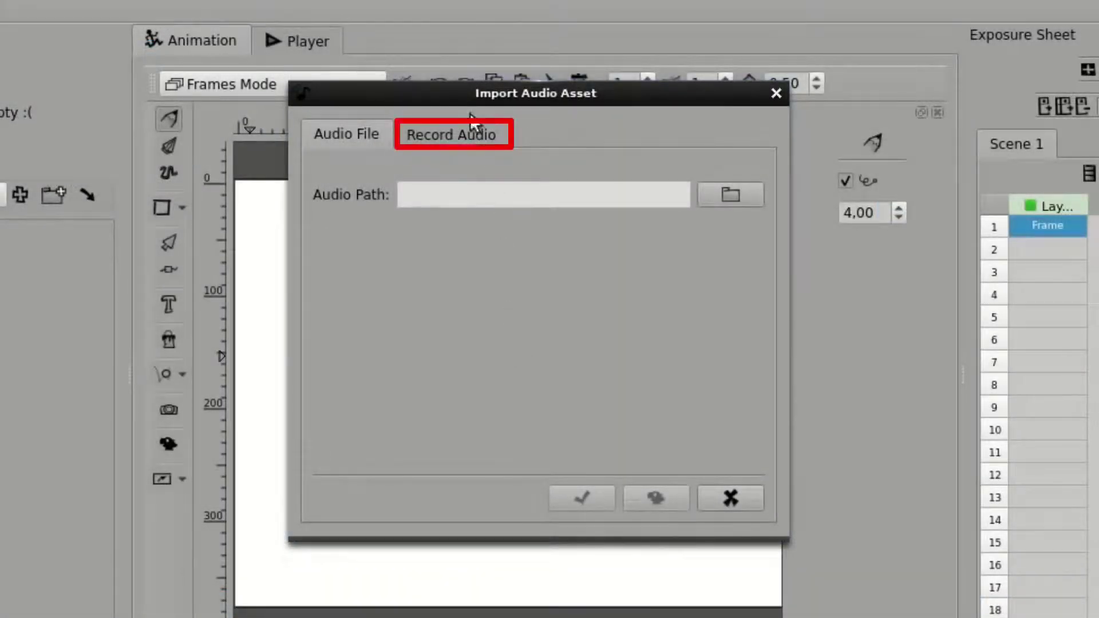
left_click(468, 135)
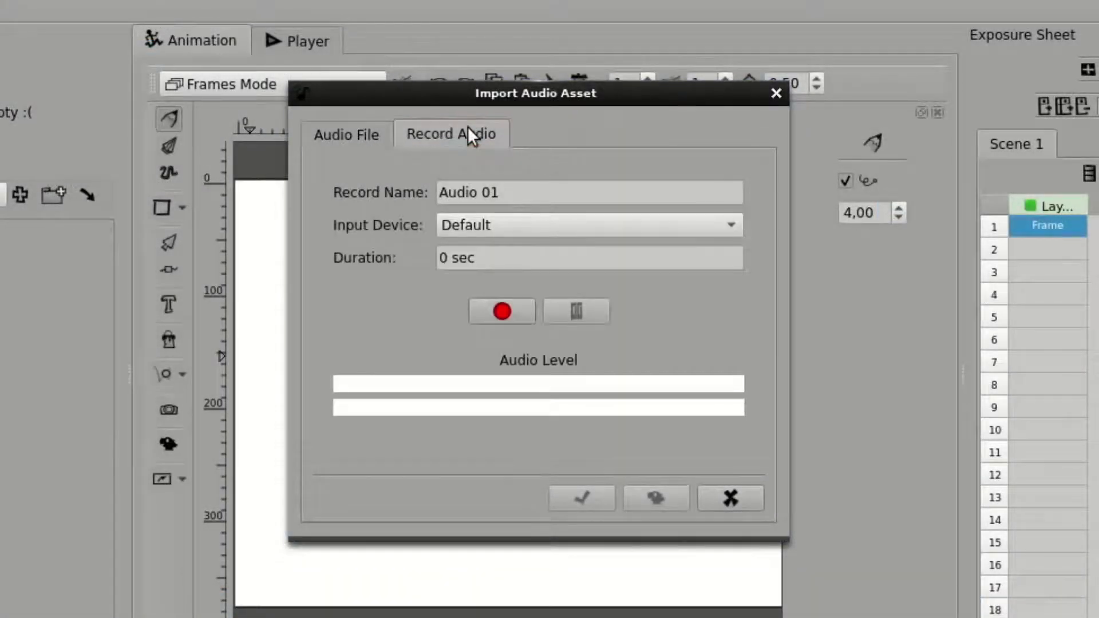
left_click(516, 311)
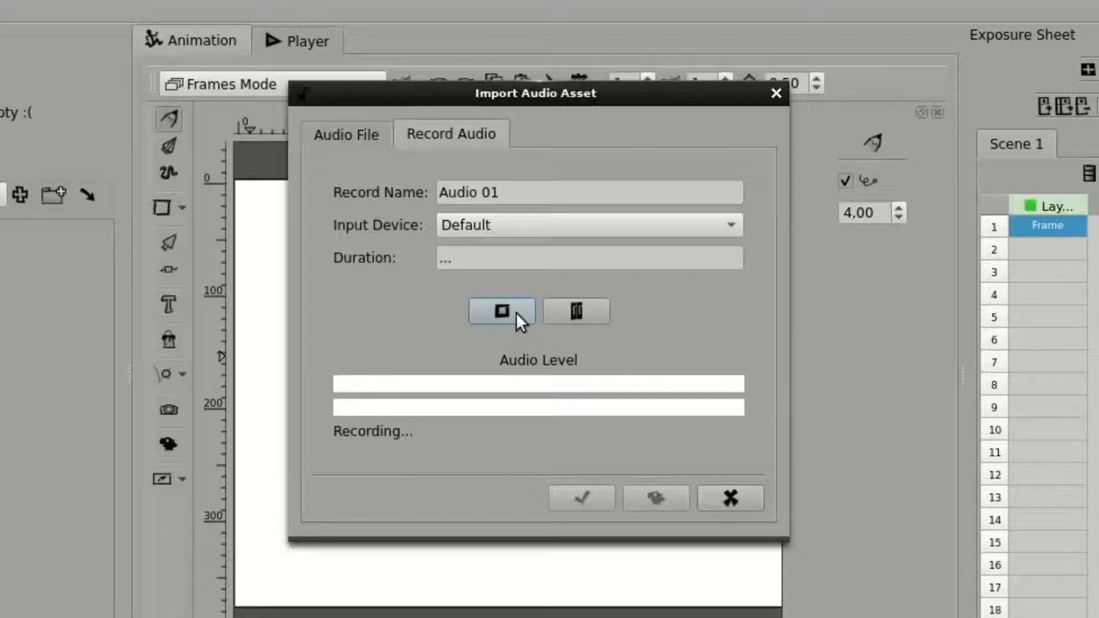
left_click(516, 311)
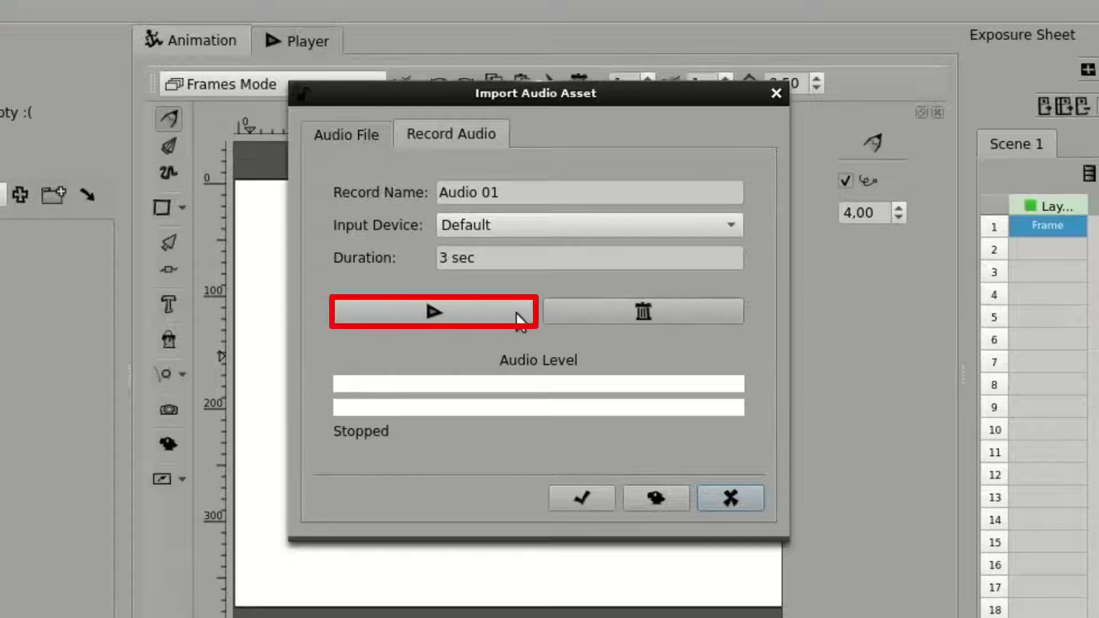
Play back the Audio 01 recording and import it into the library.
left_click(427, 311)
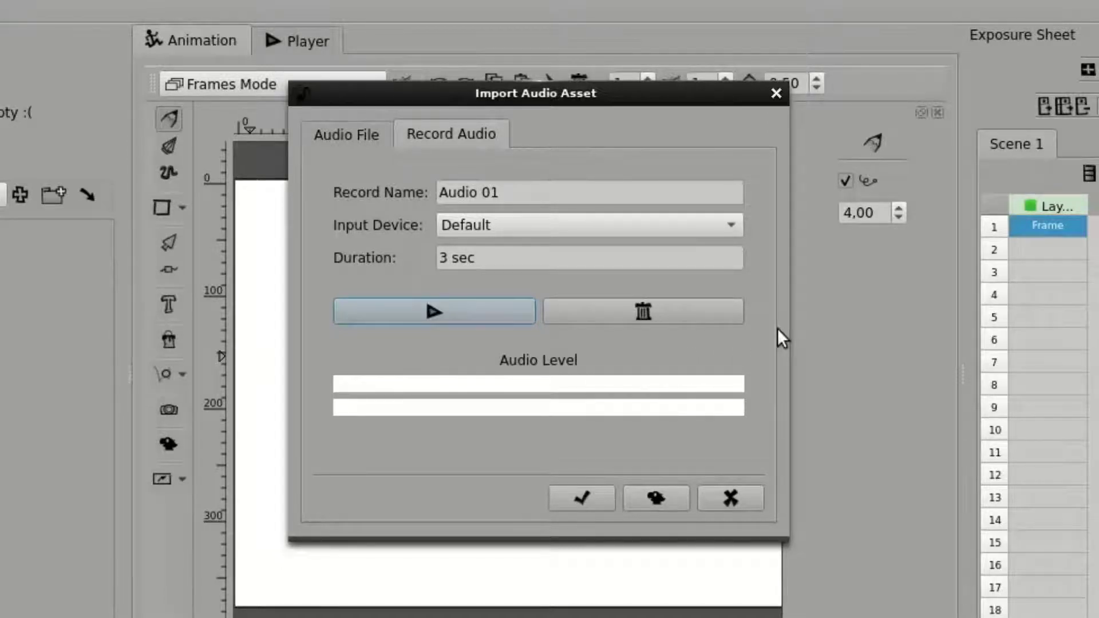
left_click(583, 499)
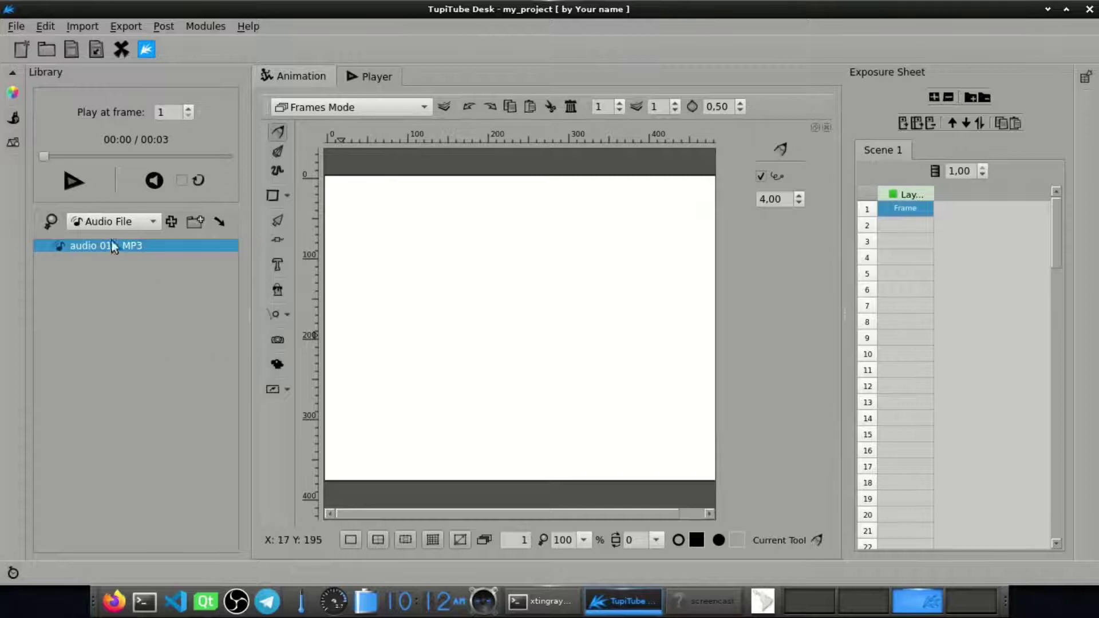
Open the lip-sync editor for the audio 01 clip in the library and directly for a freshly recorded audio.
right_click(162, 246)
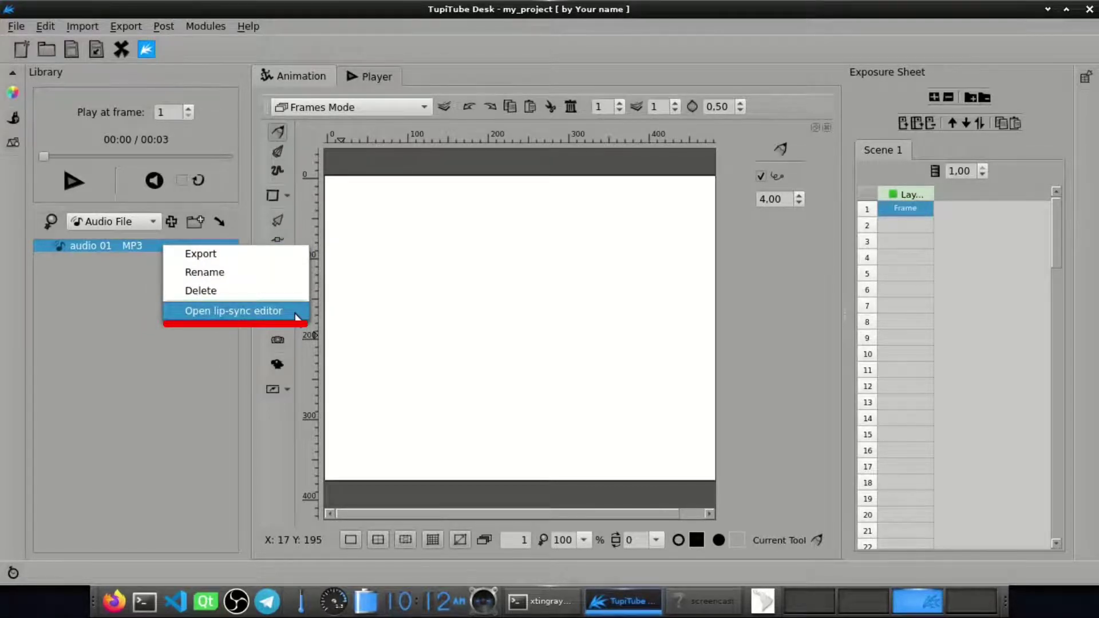
left_click(294, 313)
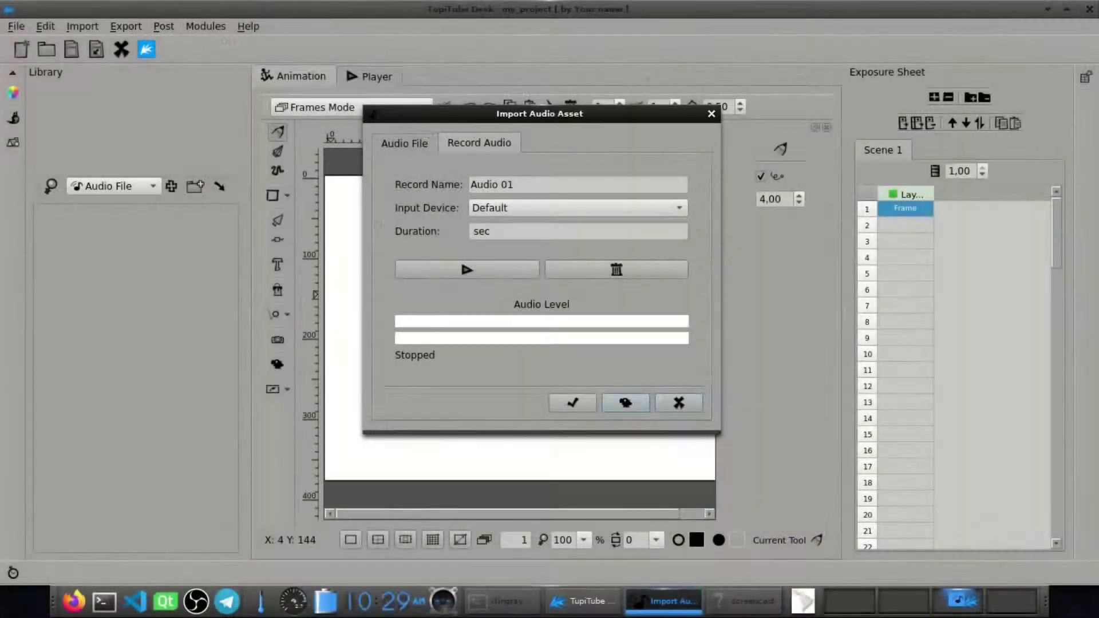
left_click(625, 402)
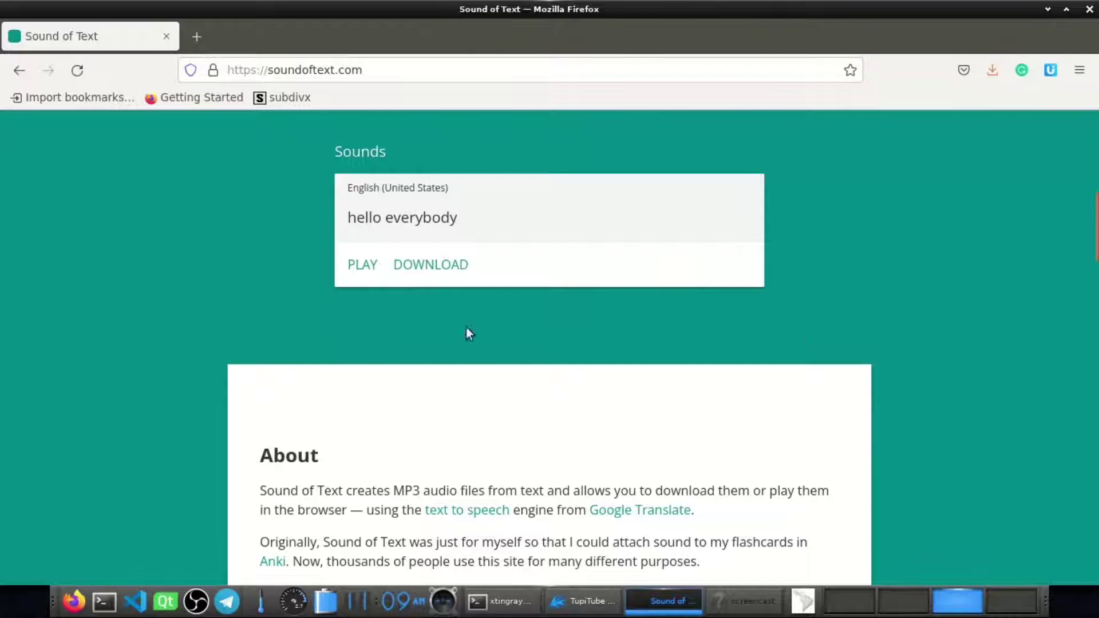
Download the "hello everybody" speech to the /tmp/voice folder, replacing the existing hello everybody.mp3.
left_click(441, 264)
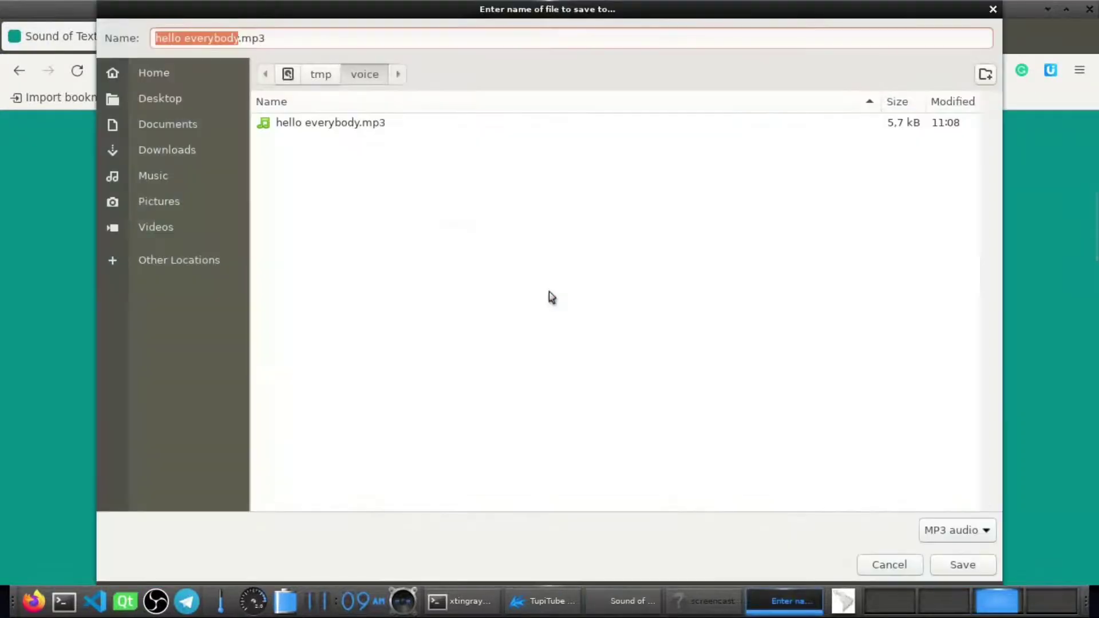
double_click(355, 123)
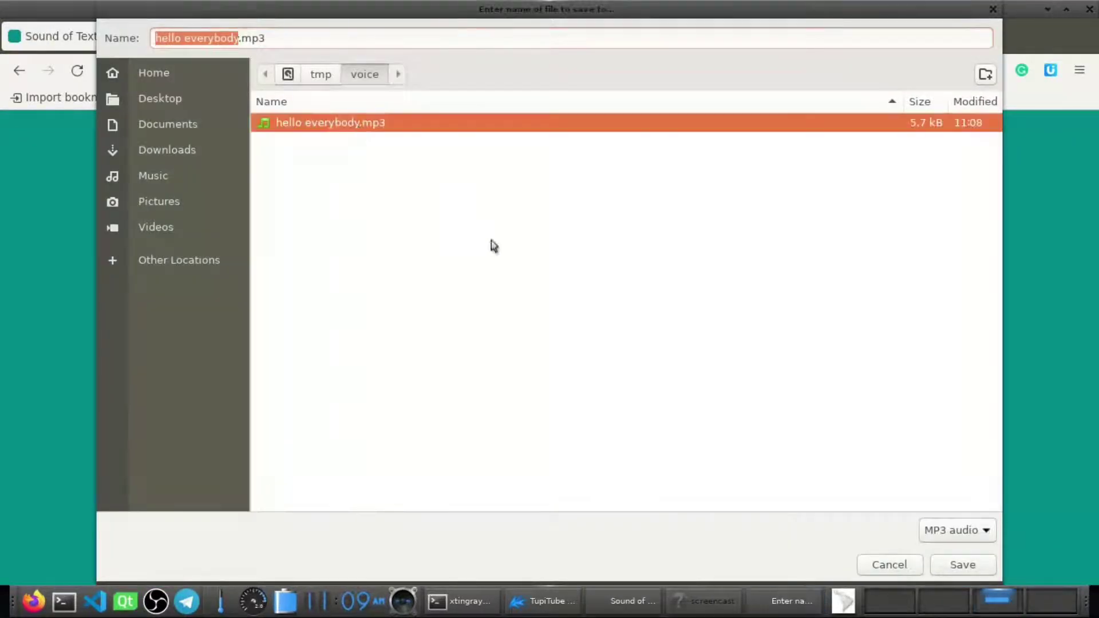
left_click(637, 340)
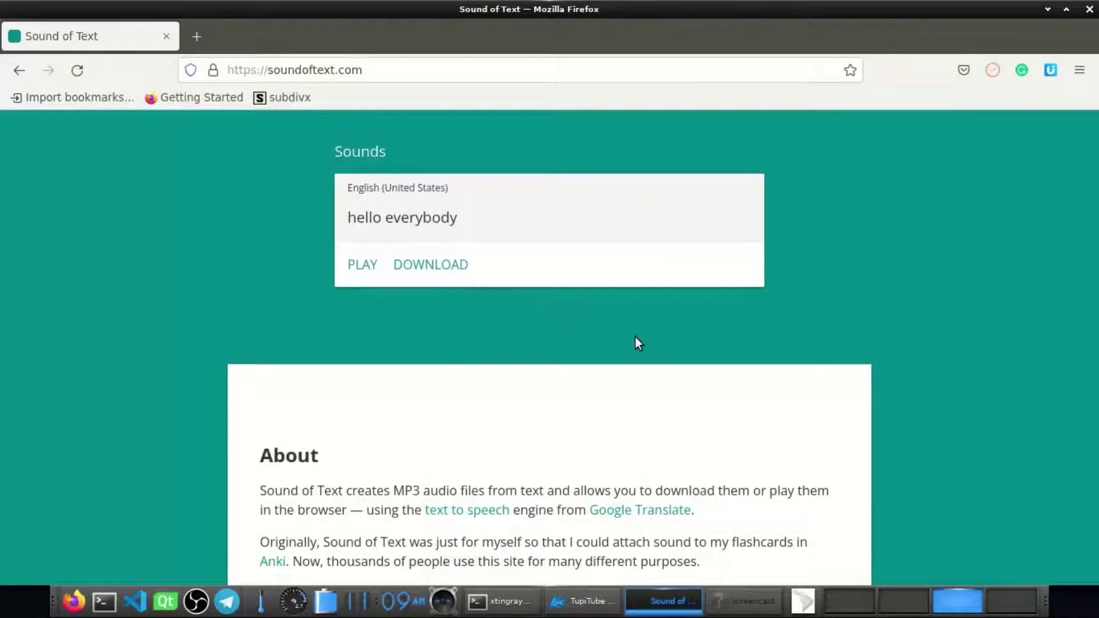
Switch to TupiTube Desk, add a new lip-sync and load hello everybody.mp3 from the /tmp/voice folder into it.
left_click(588, 601)
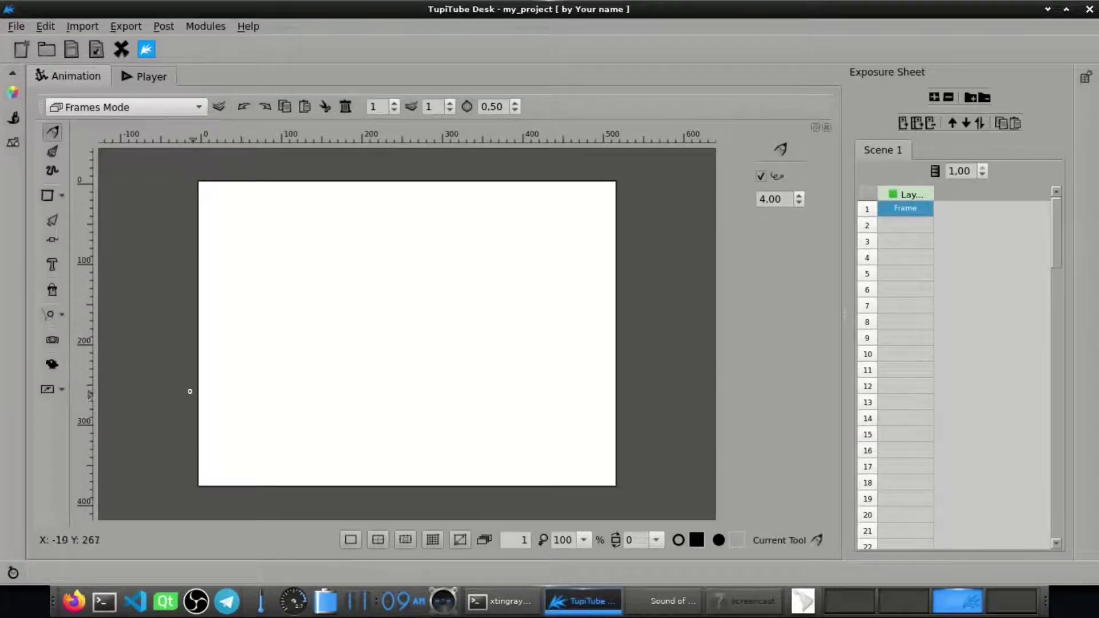
left_click(54, 366)
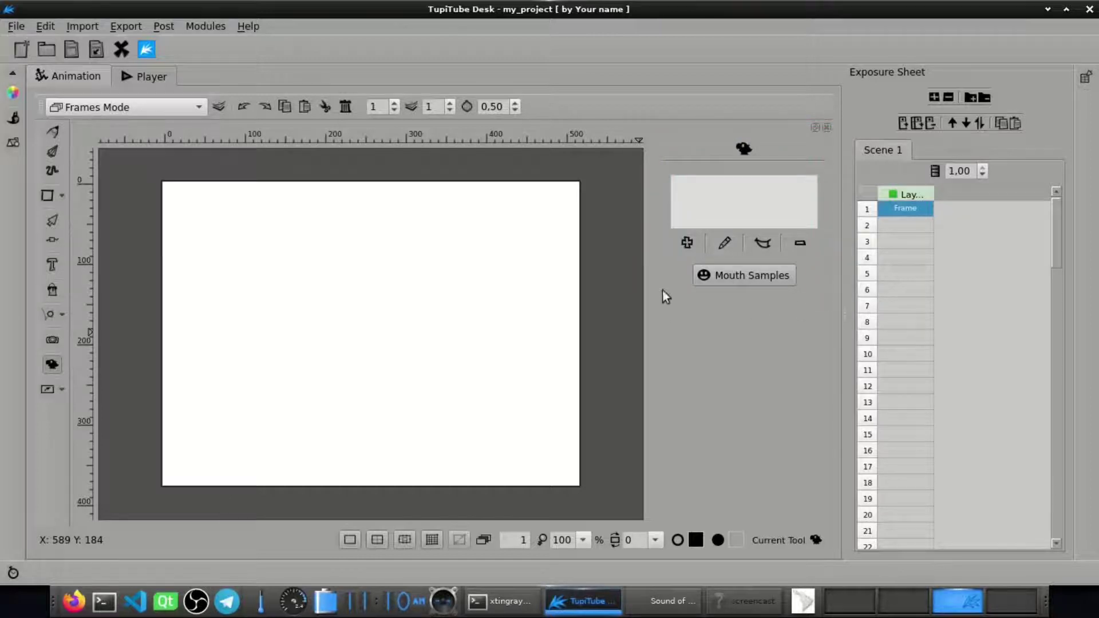
left_click(687, 244)
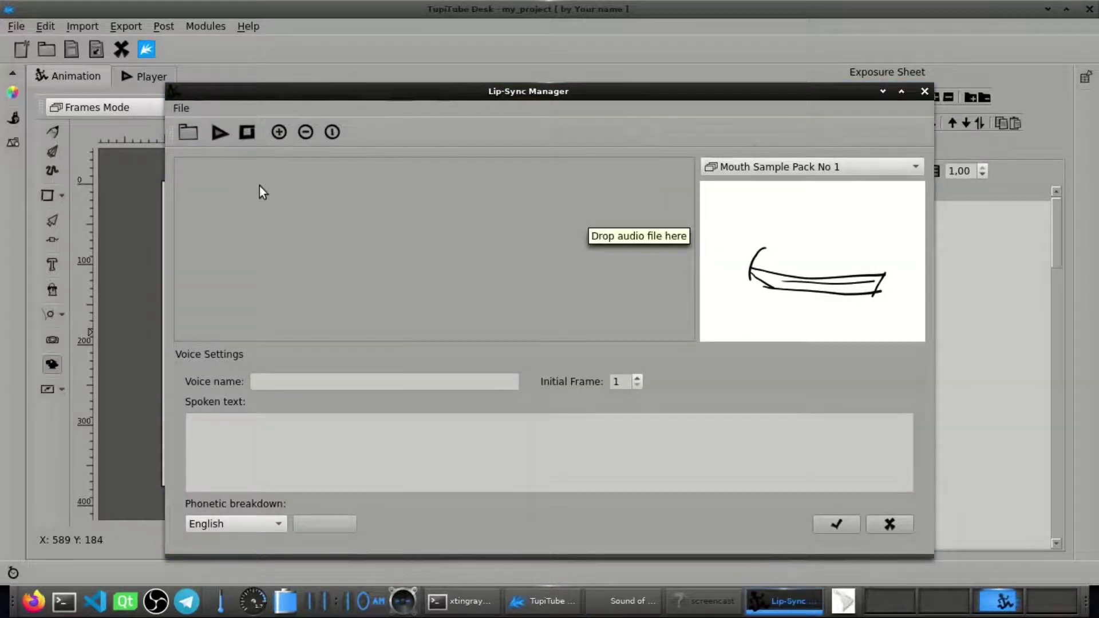
left_click(189, 133)
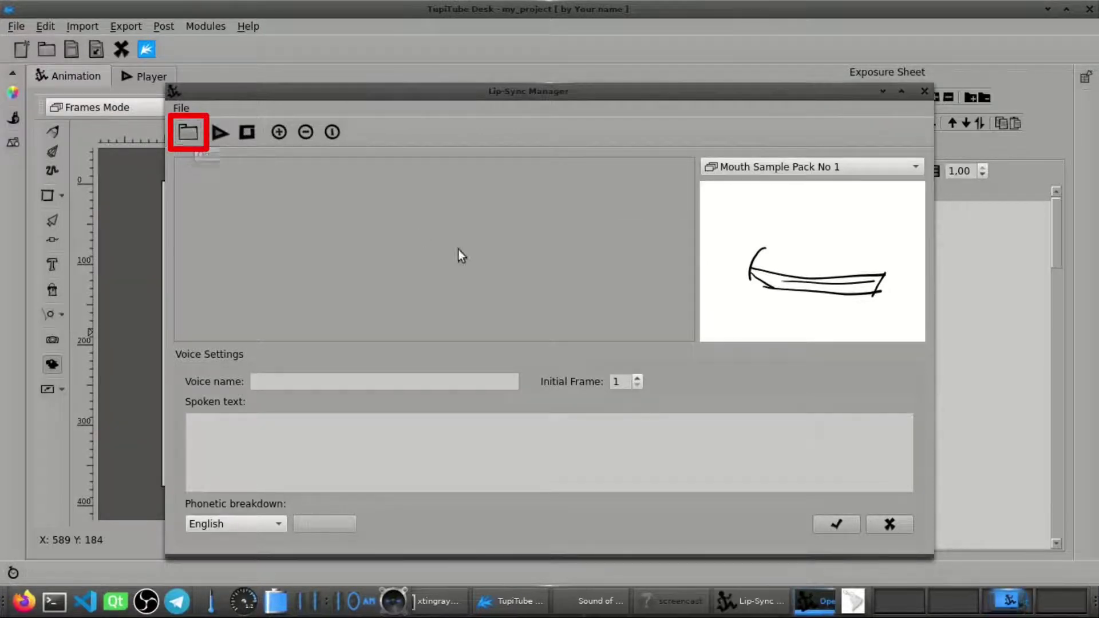
double_click(422, 361)
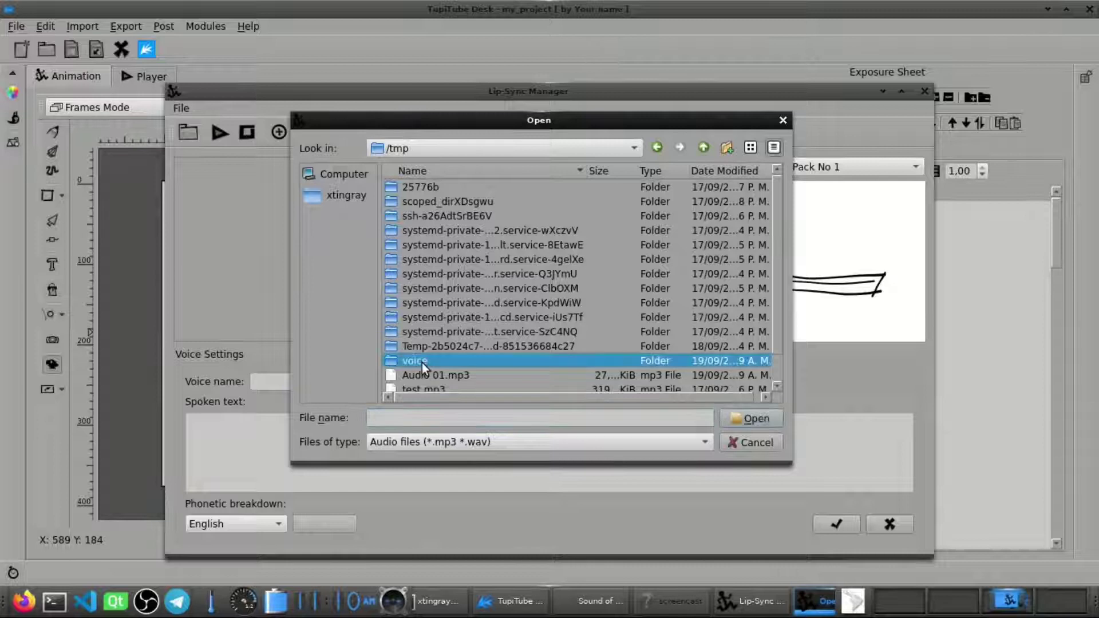
double_click(473, 187)
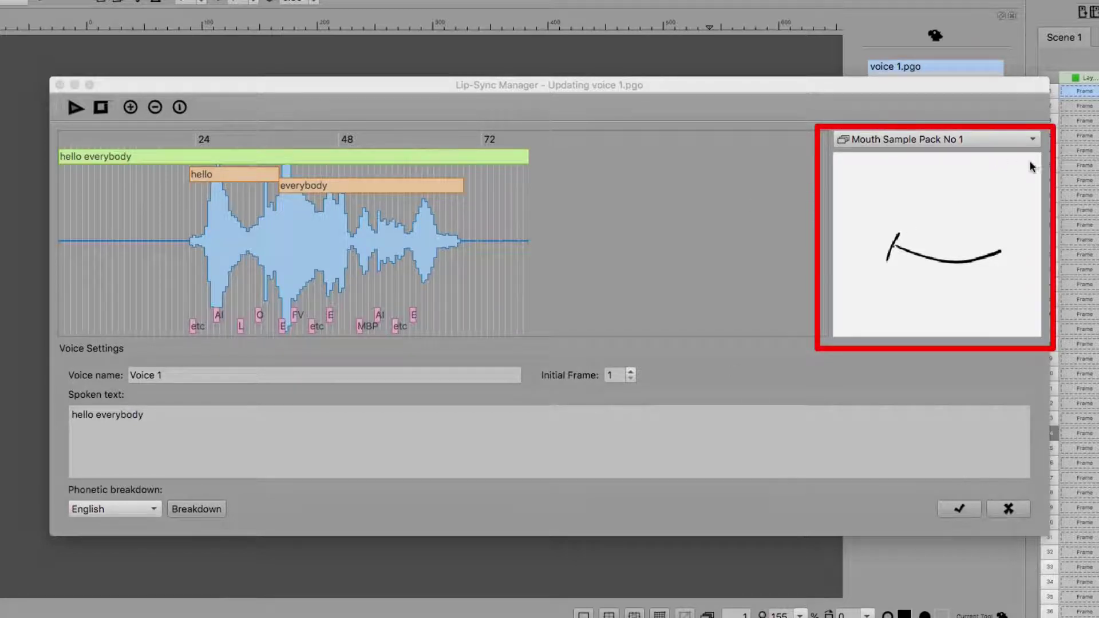
Preview Mouth Sample Packs No 2, 3, 4 and 5 in turn for the voice.
left_click(1032, 140)
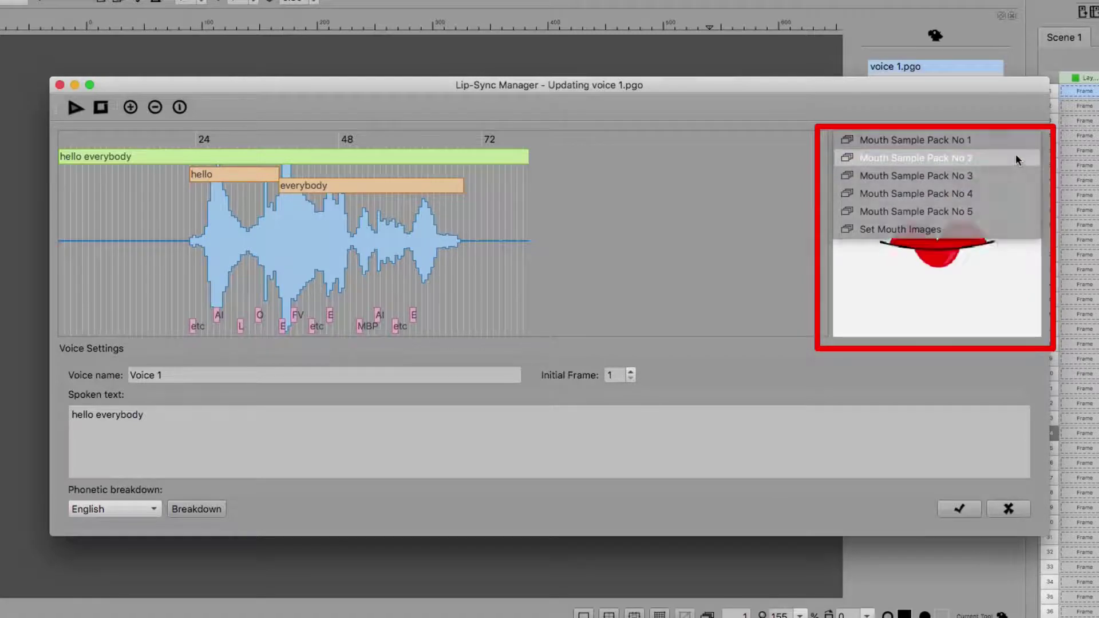
left_click(1016, 156)
left_click(1029, 145)
left_click(1022, 155)
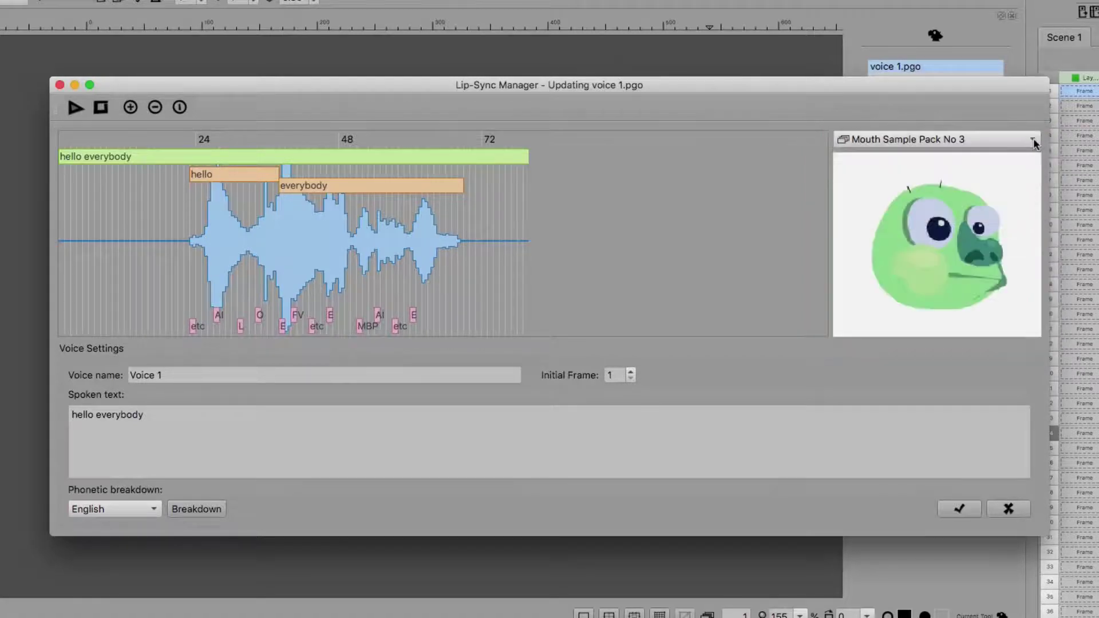
left_click(1032, 144)
left_click(1025, 174)
left_click(1030, 143)
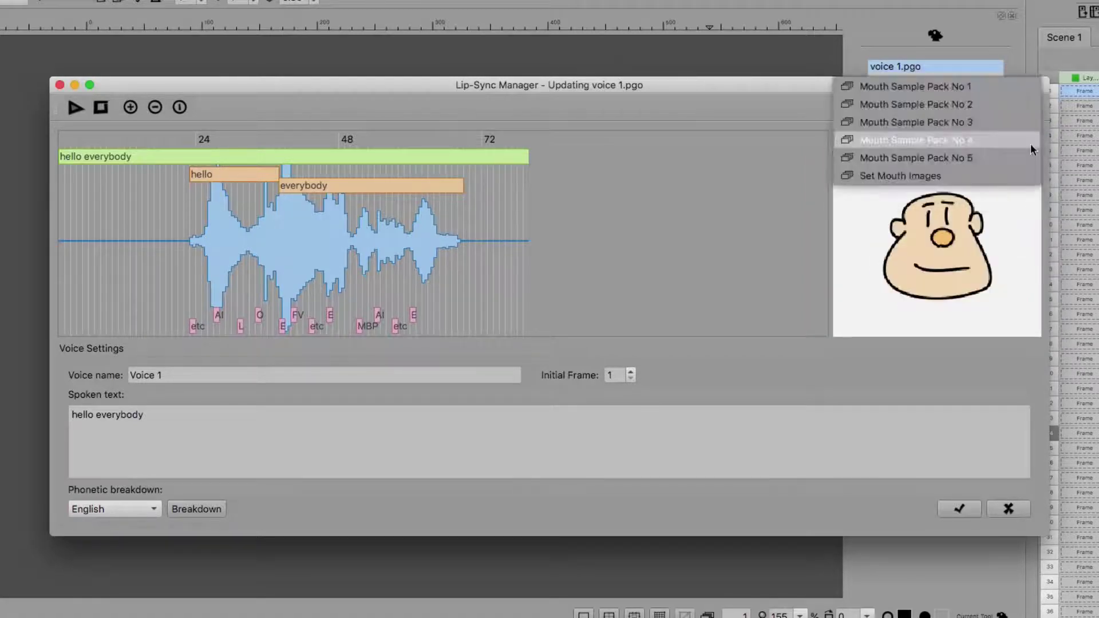
left_click(1023, 157)
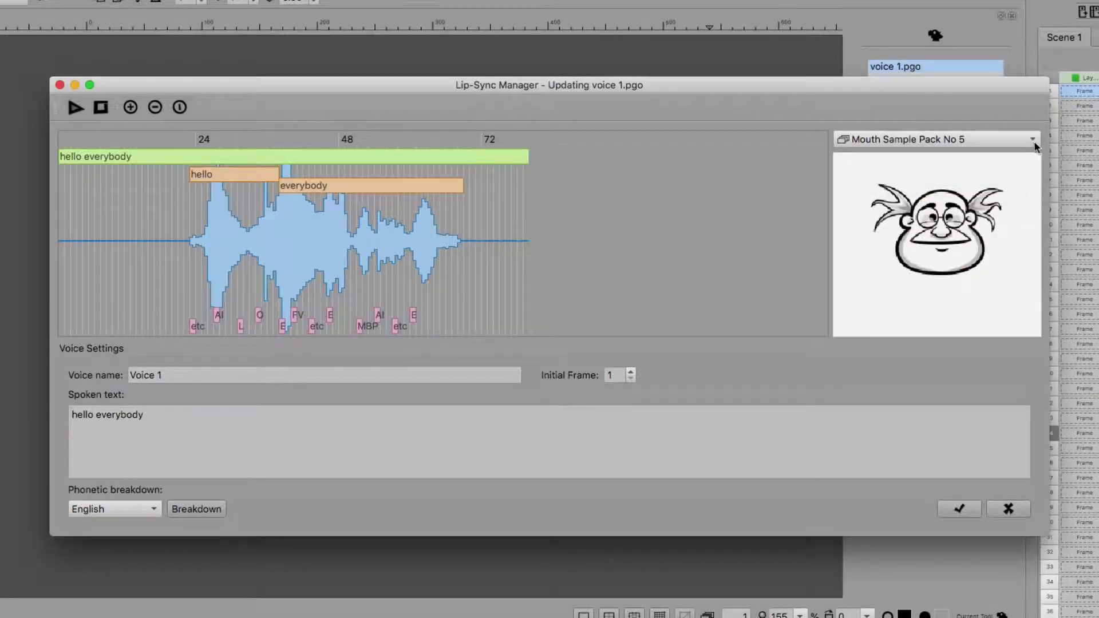
Set the voice's mouths to custom images and load them from the Mouths folder.
left_click(1033, 140)
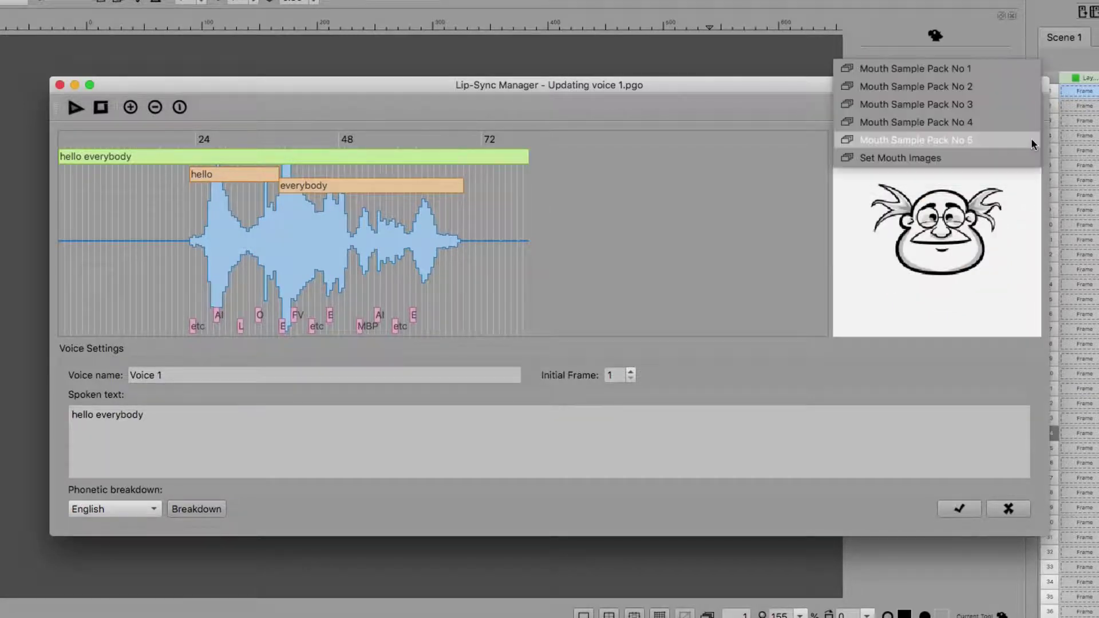
left_click(1005, 159)
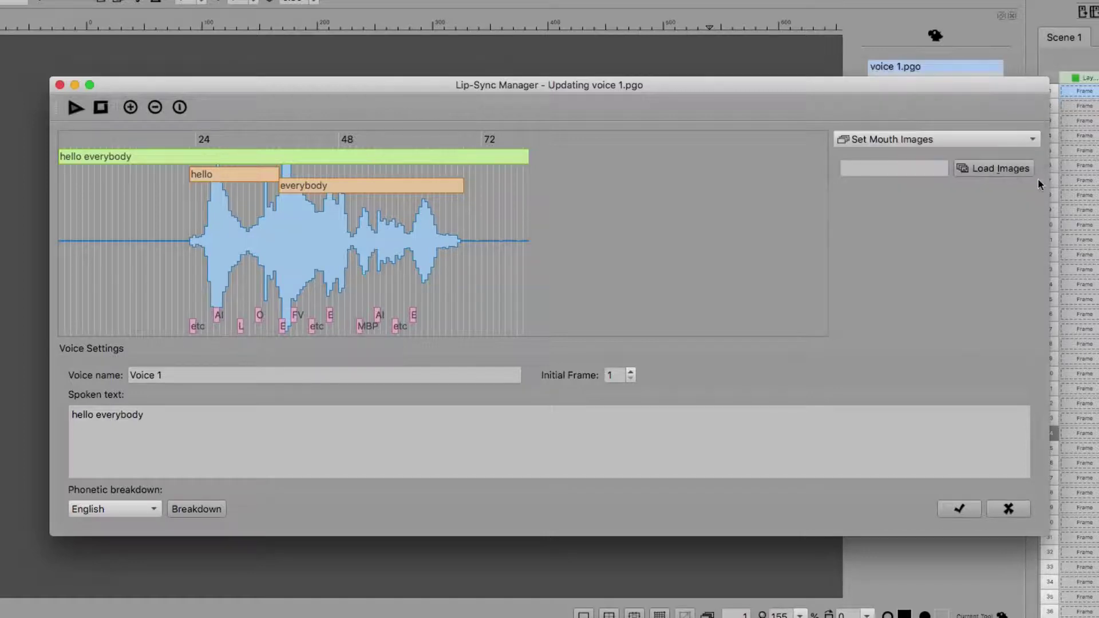
left_click(1004, 169)
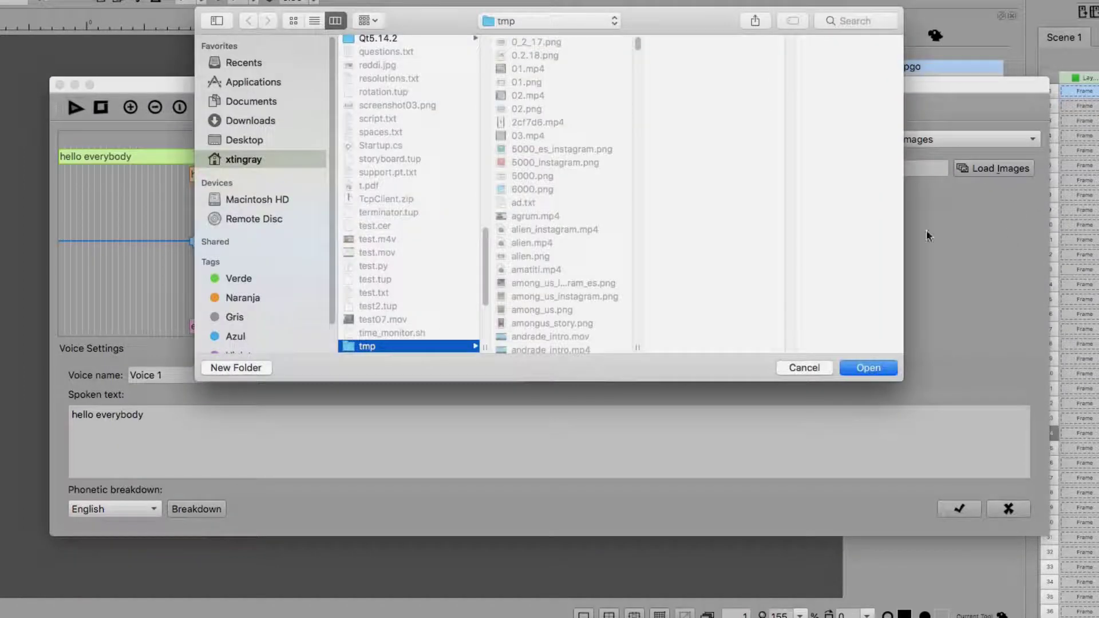
left_click_drag(482, 260, 490, 185)
left_click(403, 89)
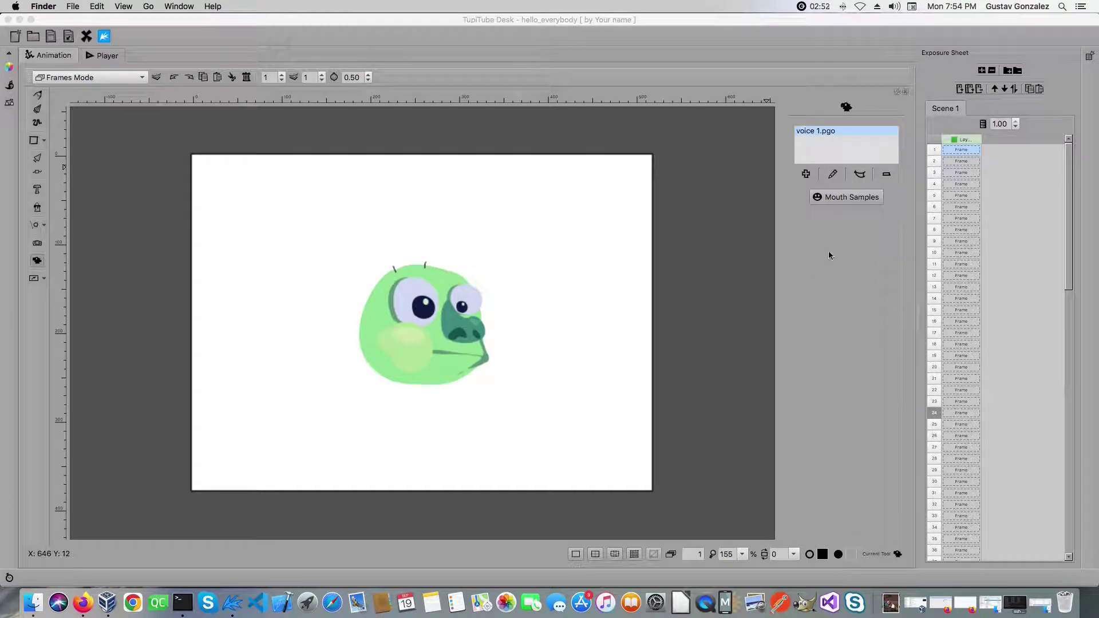
Open the mouth samples from the lip-sync tool.
left_click(848, 198)
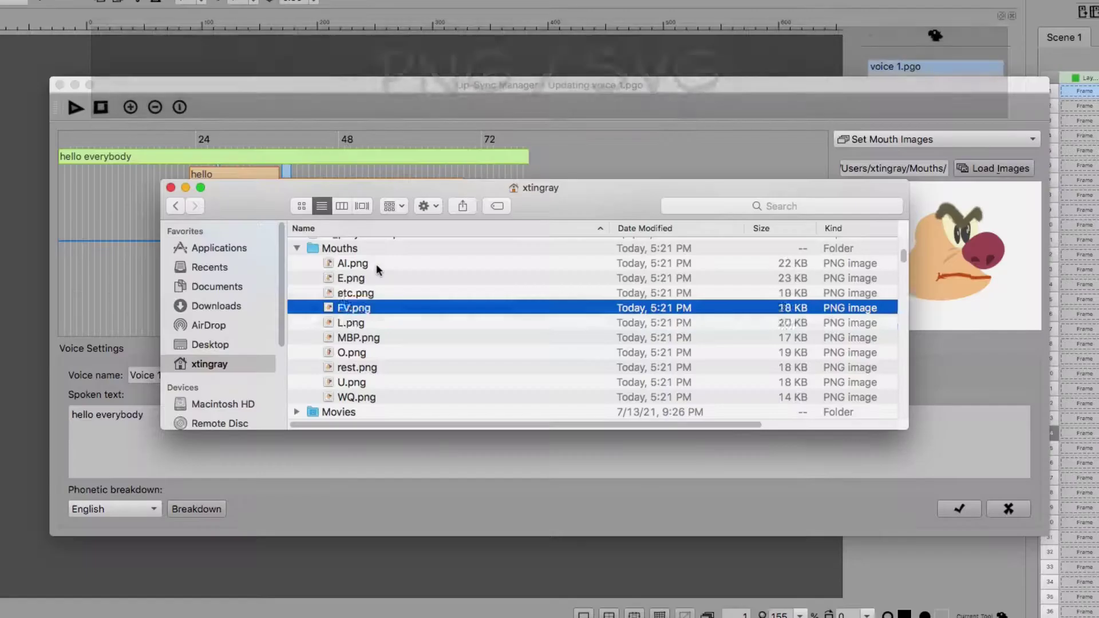
Look through the PNG mouth images in the Mouths folder from FV.png down to WQ.png and close the file window.
key("Down")
key("Down")
key("Down")
key("Down")
key("Down")
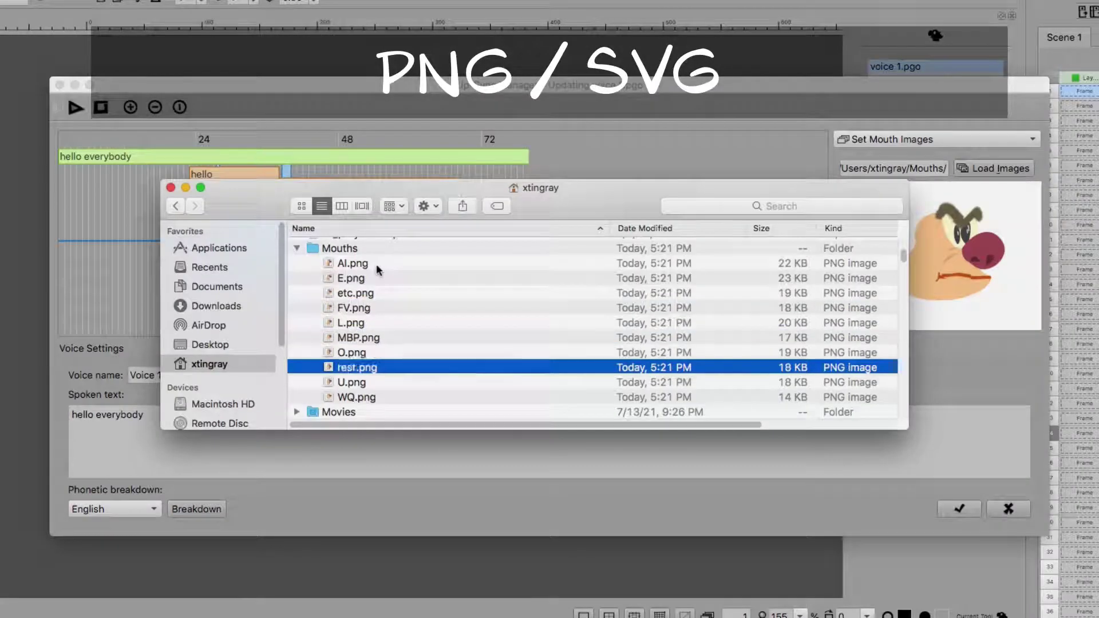
key("Down")
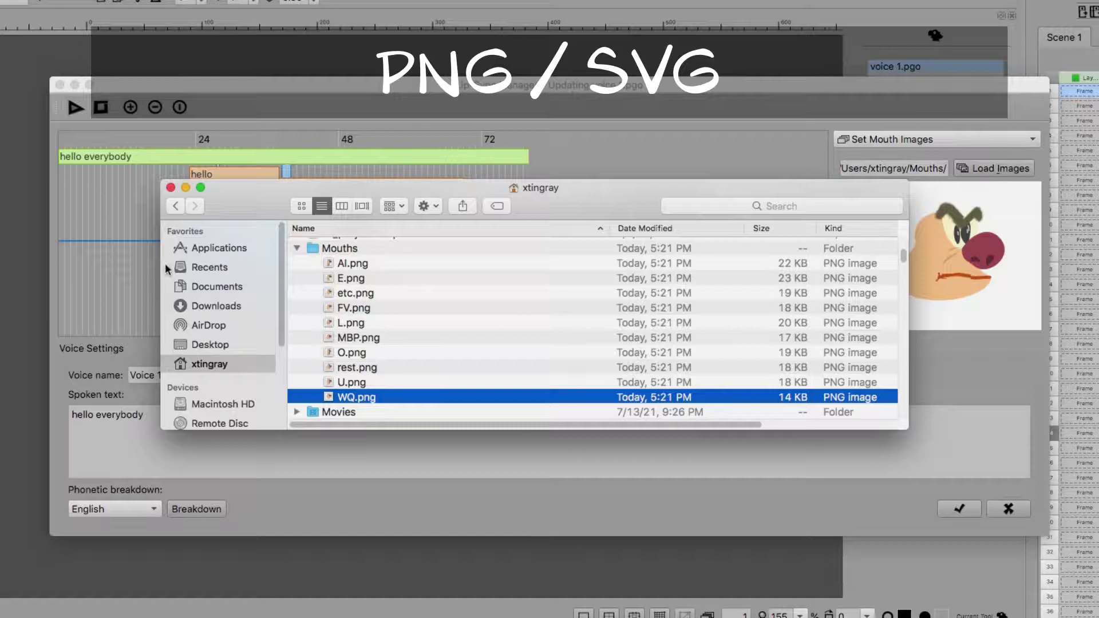
left_click(170, 187)
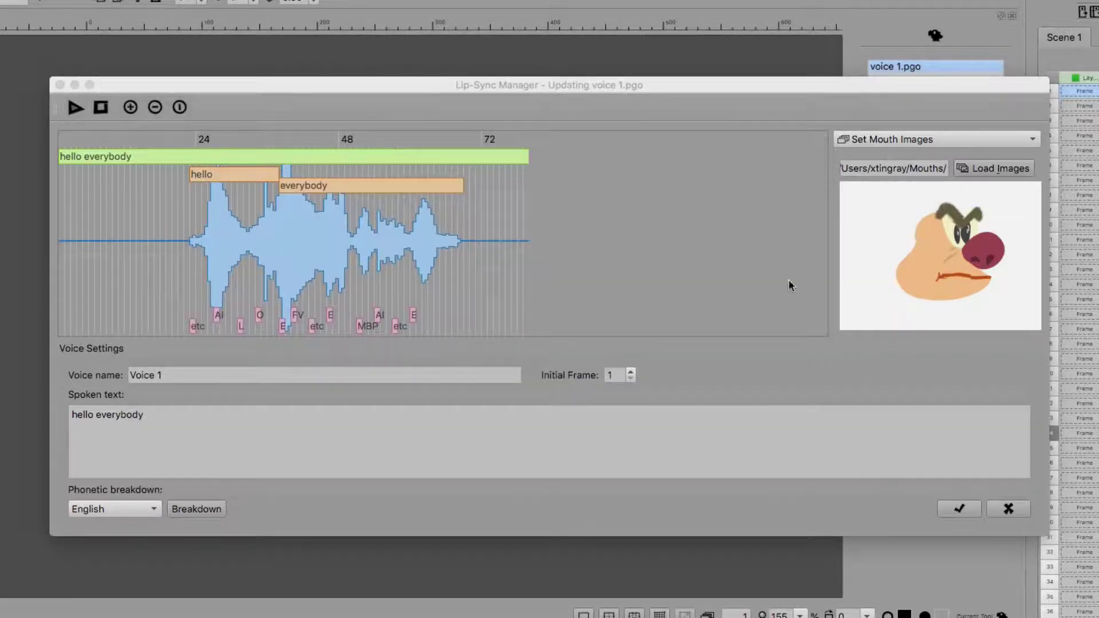
Set the voice's mouths to Mouth Sample Pack No 3 and go to its initial frame setting.
left_click(1022, 140)
left_click(1004, 86)
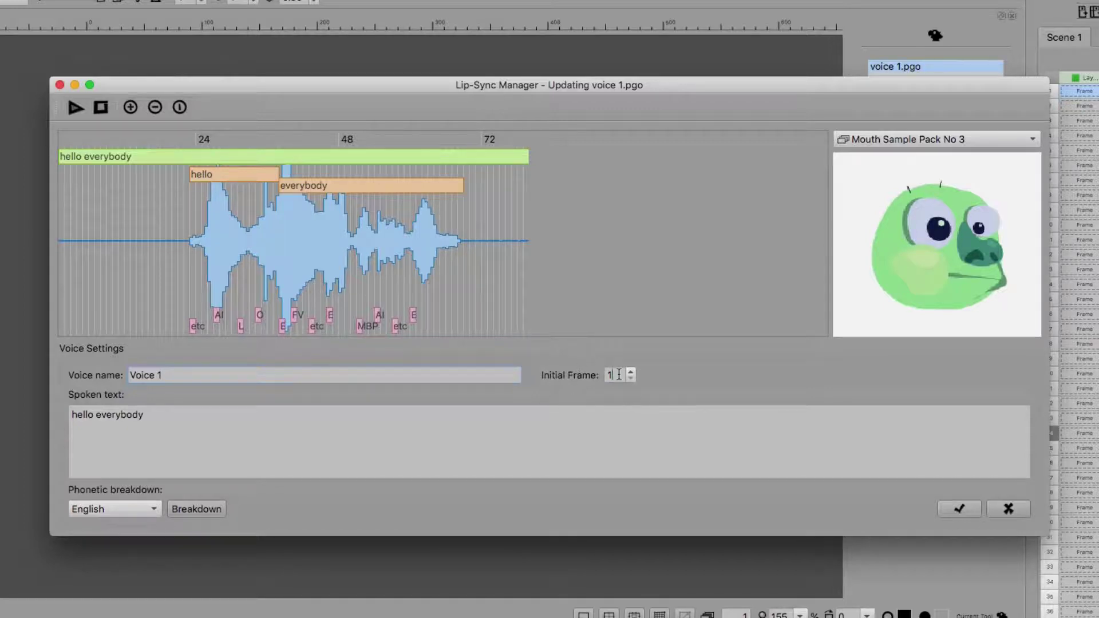
key("Tab")
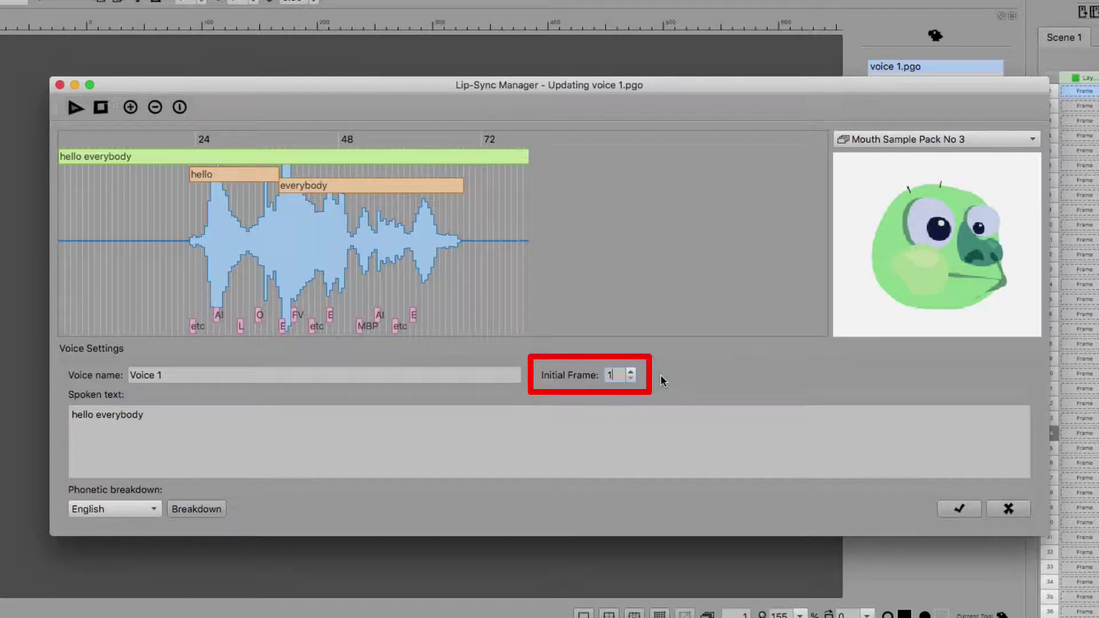
Examine the voice's spoken text and the language options for its phonetic breakdown, keeping English.
left_click_drag(150, 415, 66, 414)
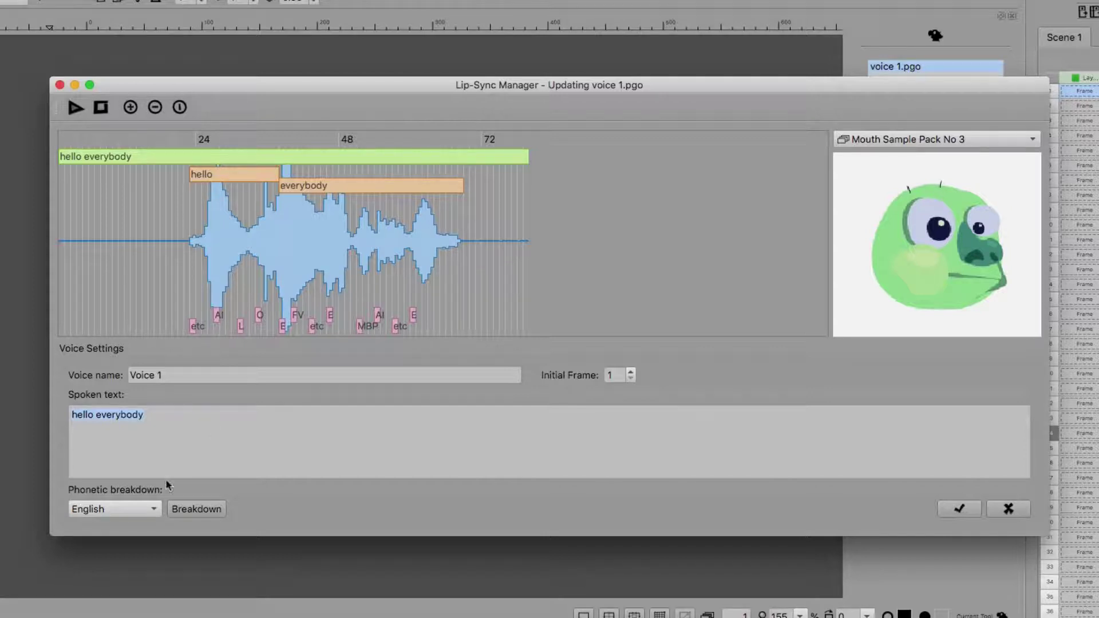
left_click(153, 514)
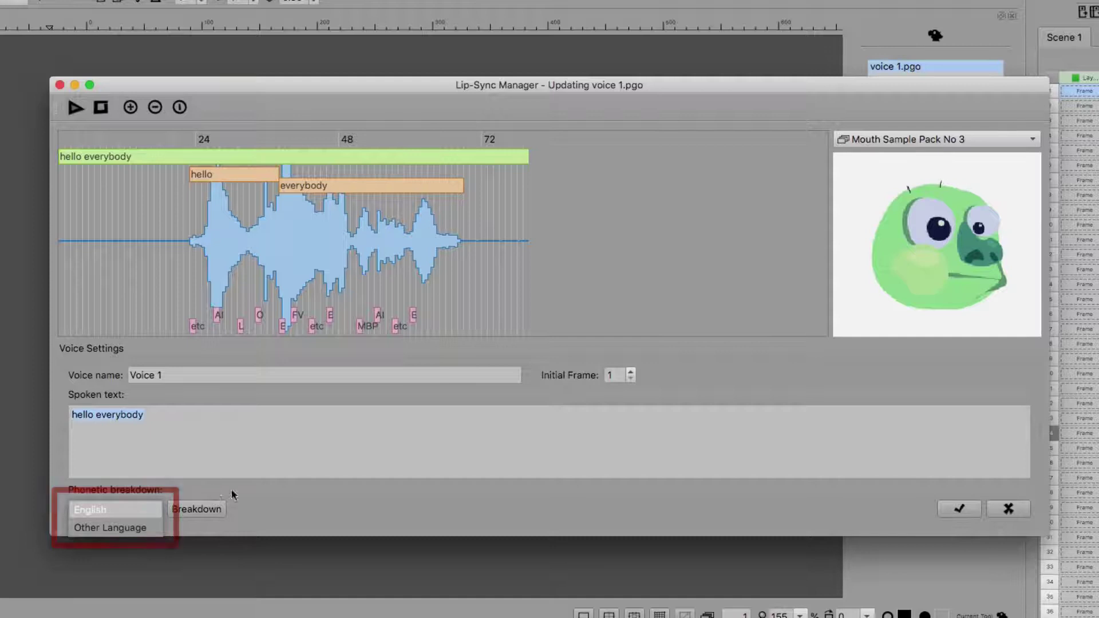
left_click(256, 496)
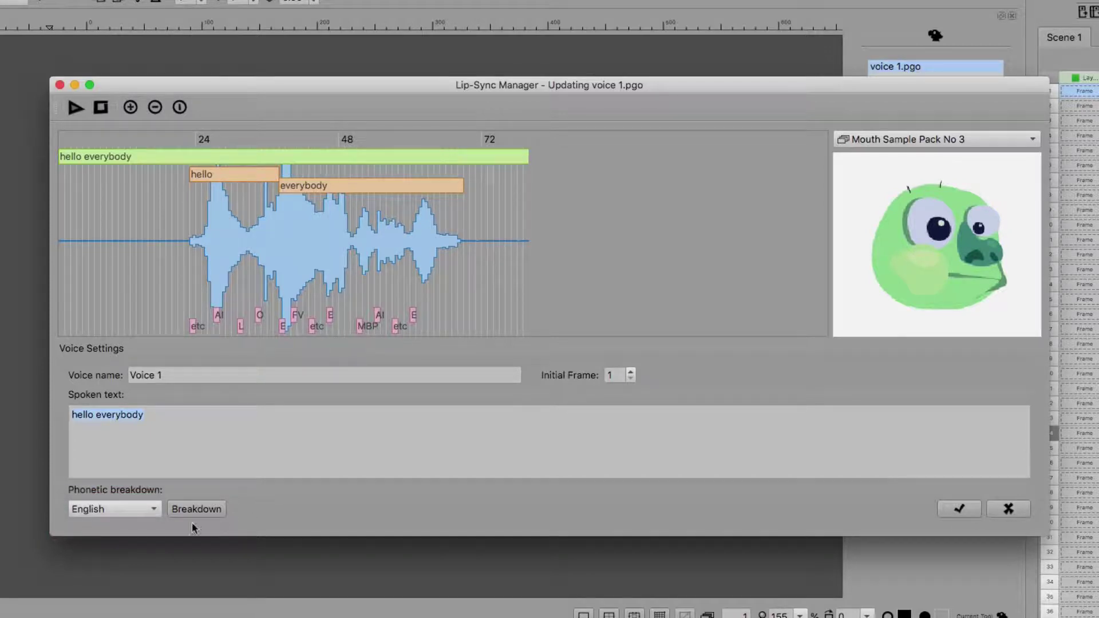
left_click(152, 509)
left_click(210, 486)
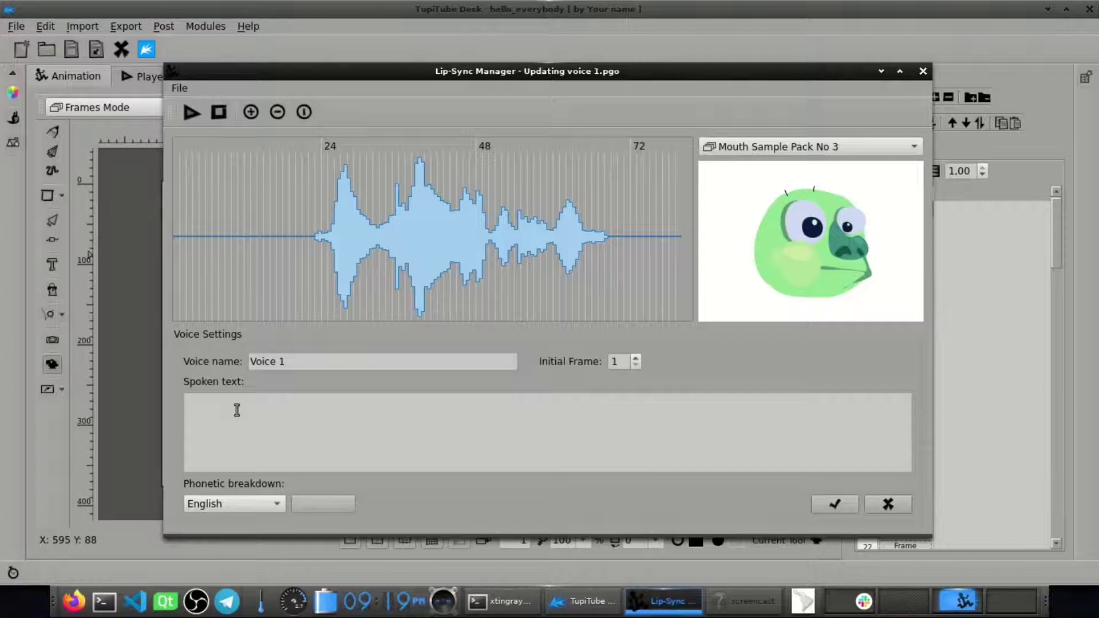
Enter "hello everybody" as the spoken text of the voice.
type("he")
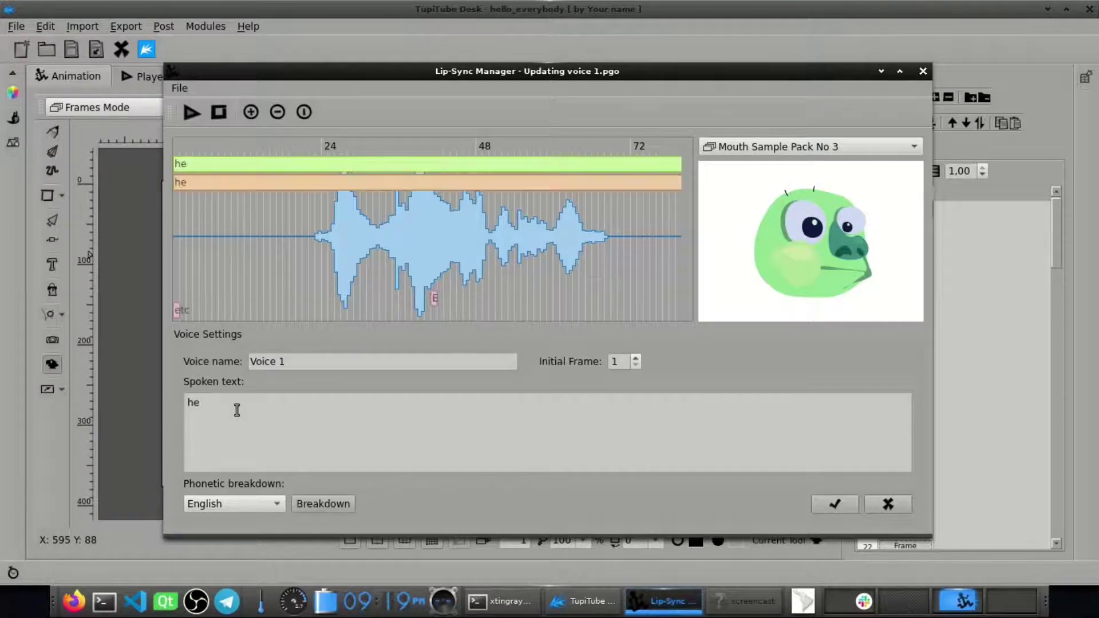
type("llo everyb")
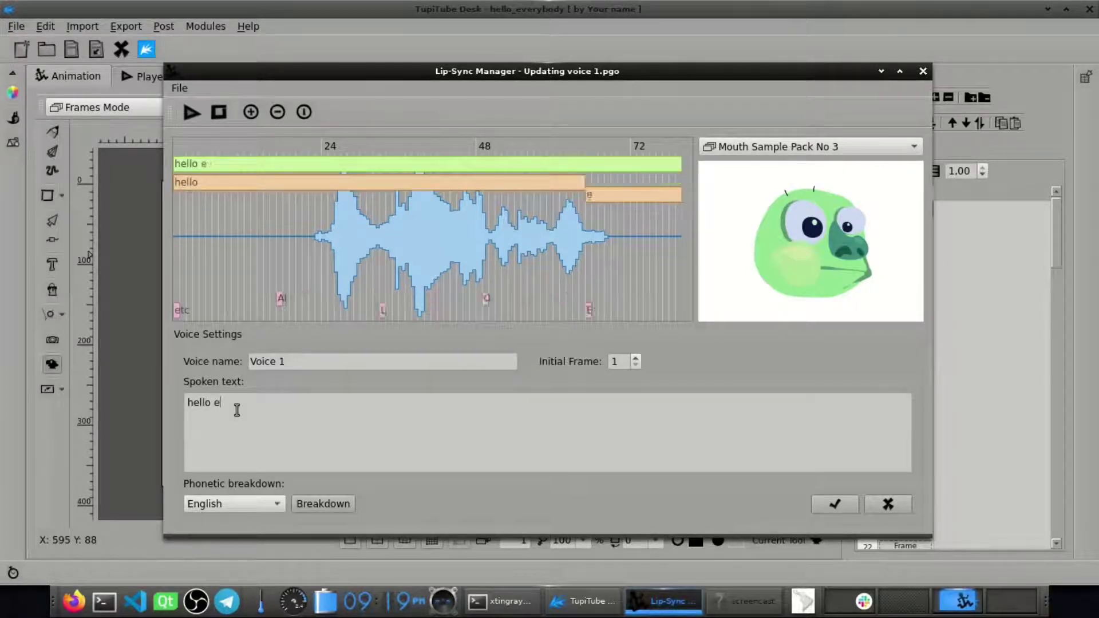
key("BackSpace")
key("BackSpace")
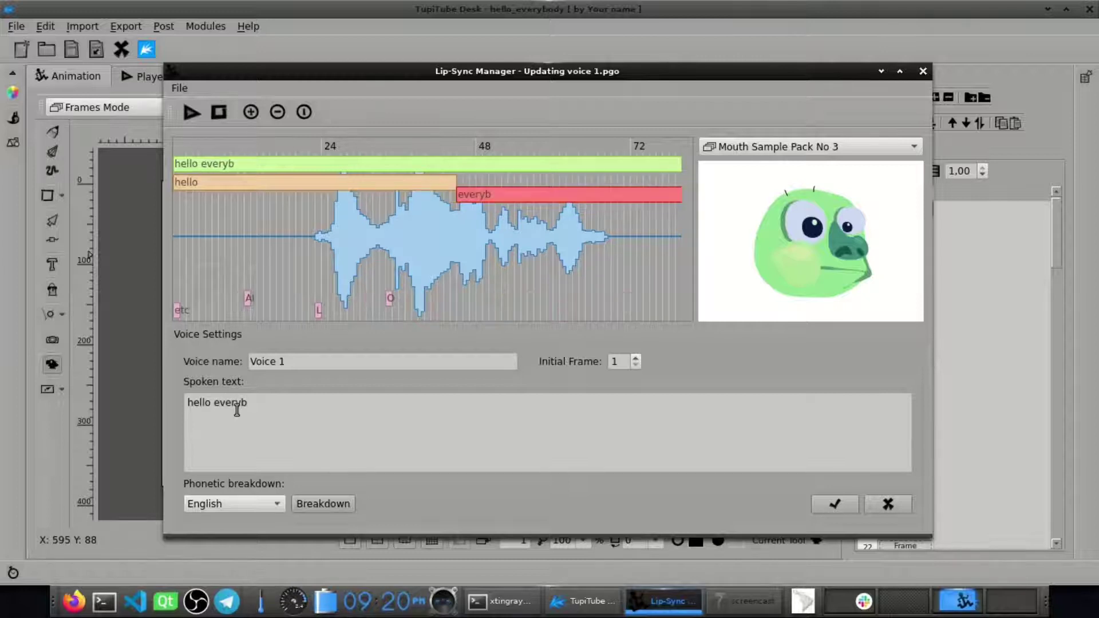
type("b")
key("BackSpace")
type("y")
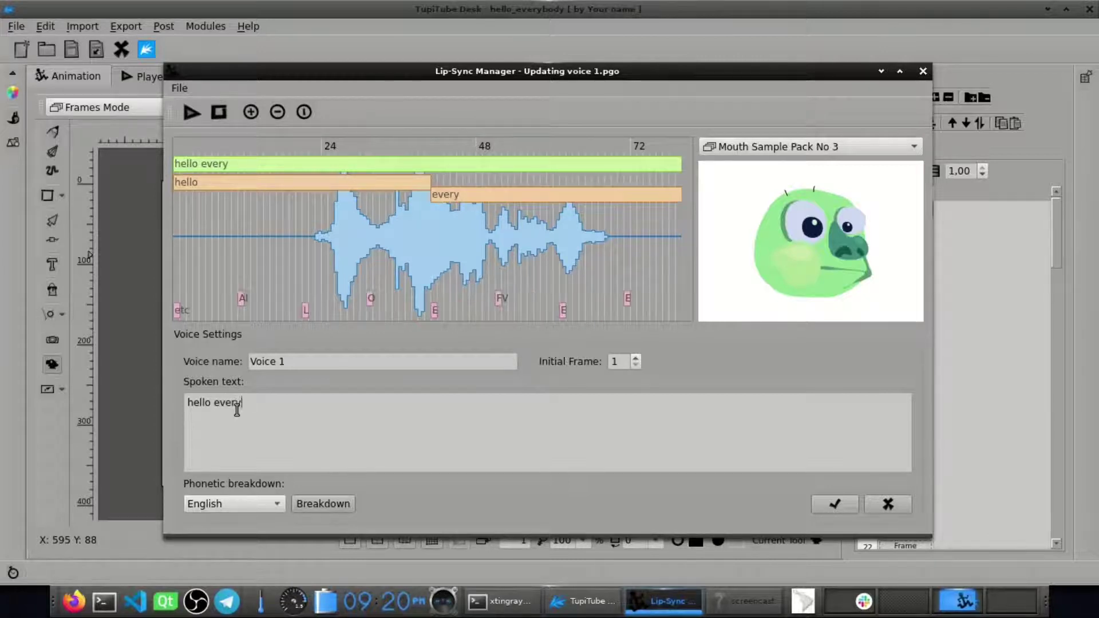
type("body")
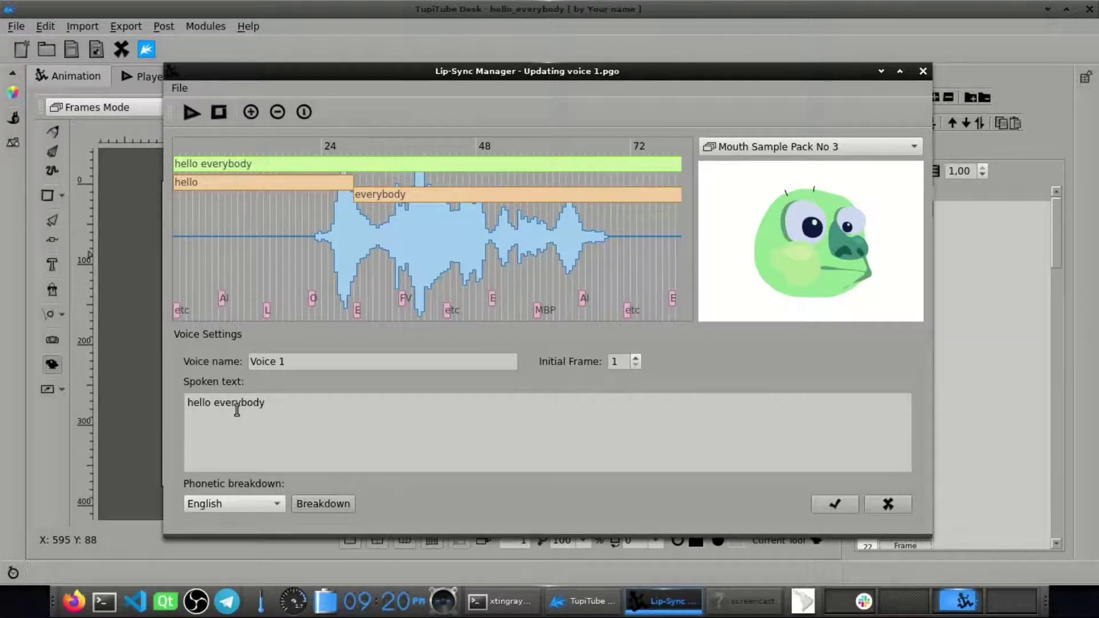
Try adding the made-up word "bababa" to the end of the spoken text and delete it again.
type(" bababa")
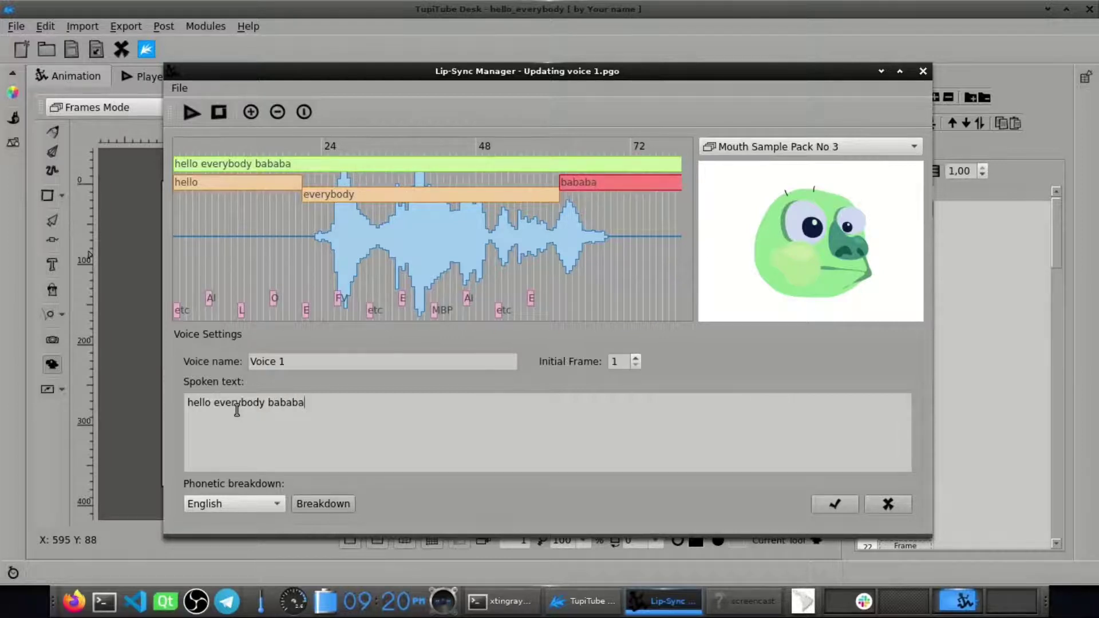
key("BackSpace")
key("BackSpace")
key("BackSpace")
key("BackSpace")
key("BackSpace")
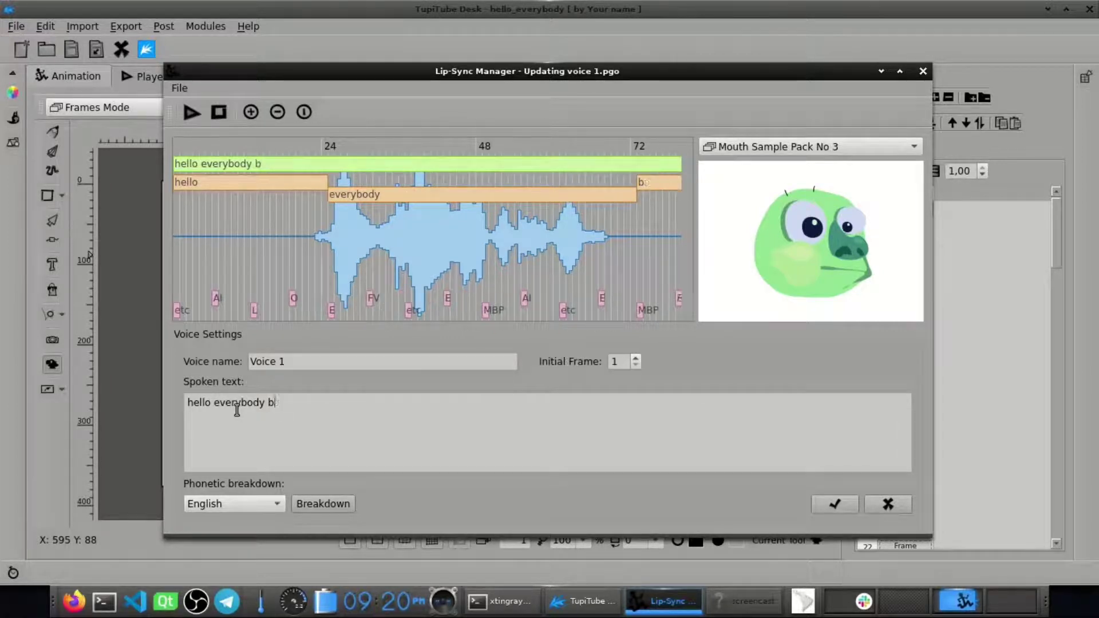
key("BackSpace")
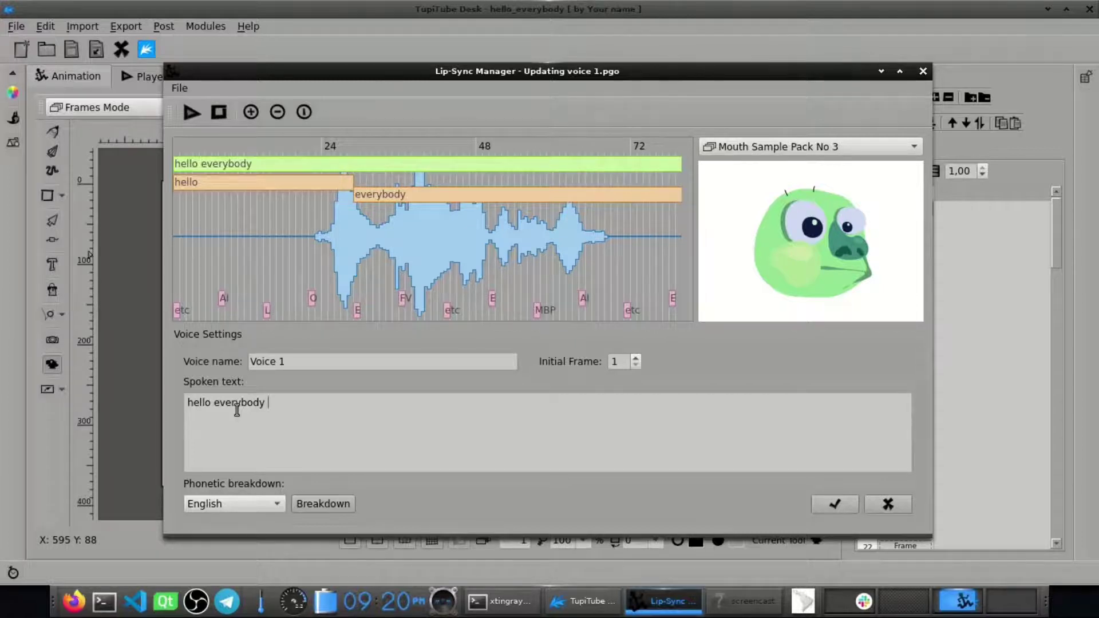
Play the voice with its mouth preview to check the automatic word and phoneme timing.
left_click(191, 113)
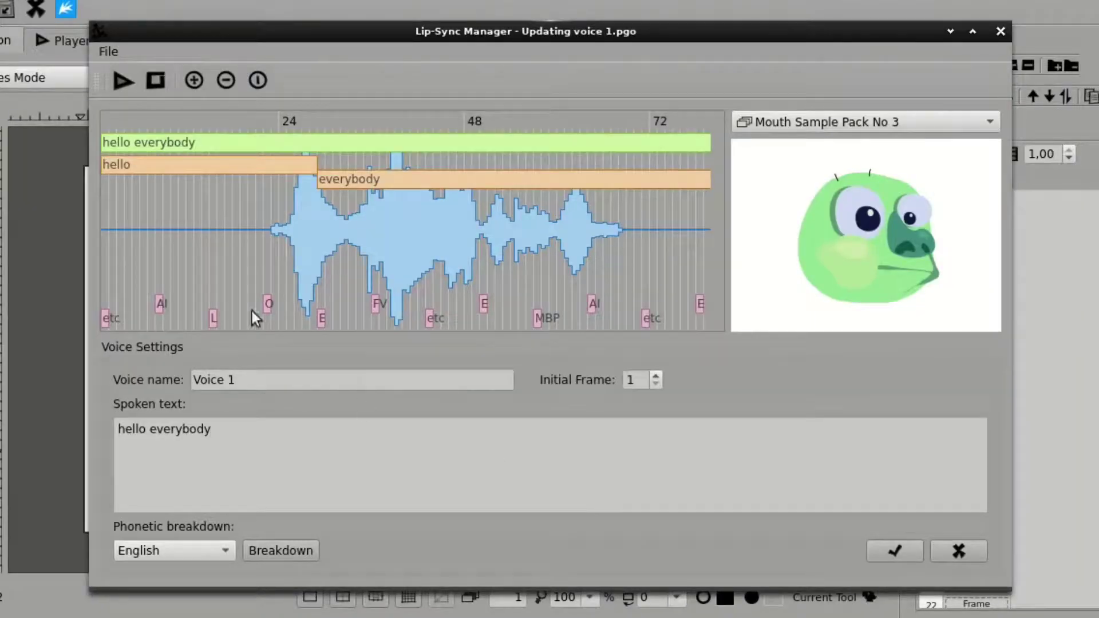
left_click(127, 78)
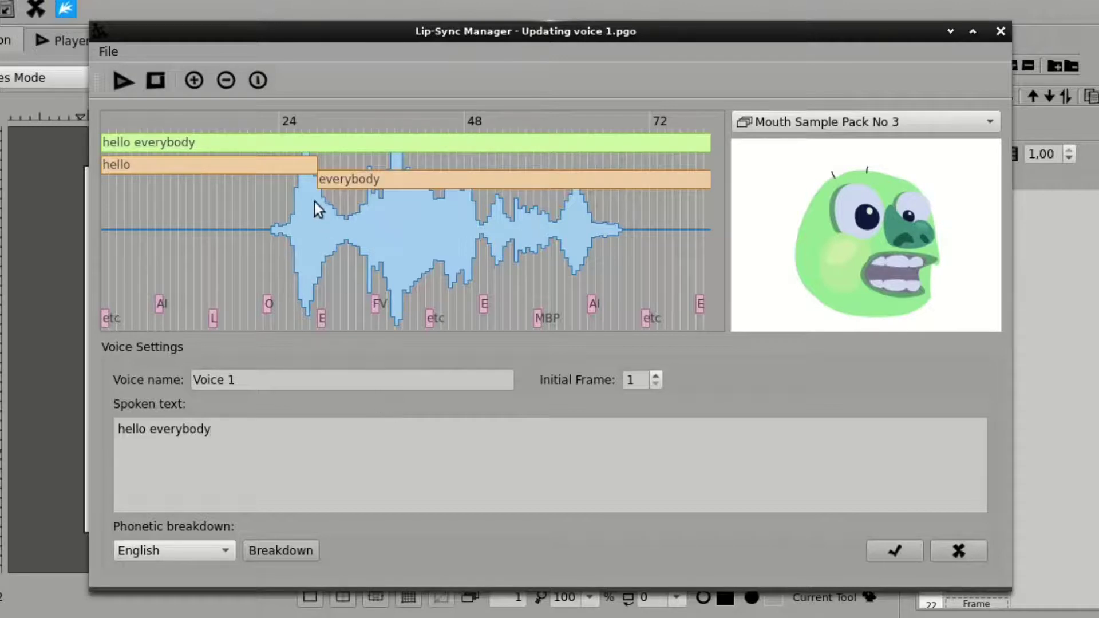
Fit the word hello to about frames 23–36 and everybody to about frames 38–69 on the waveform, and play the result.
left_click_drag(322, 181, 385, 176)
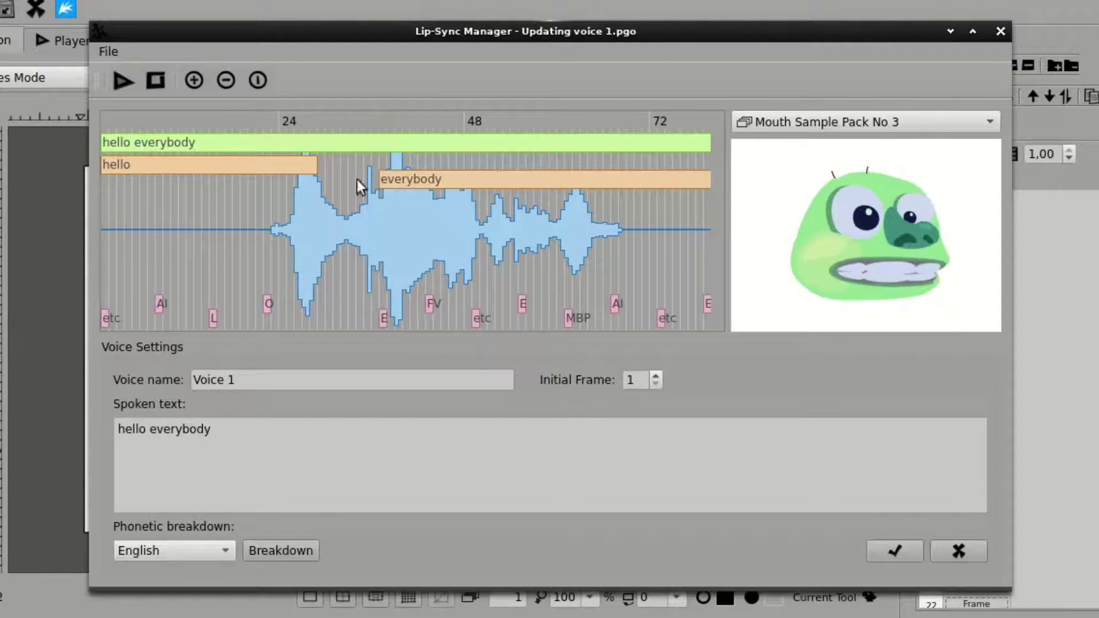
left_click_drag(312, 170, 368, 162)
left_click_drag(105, 164, 276, 159)
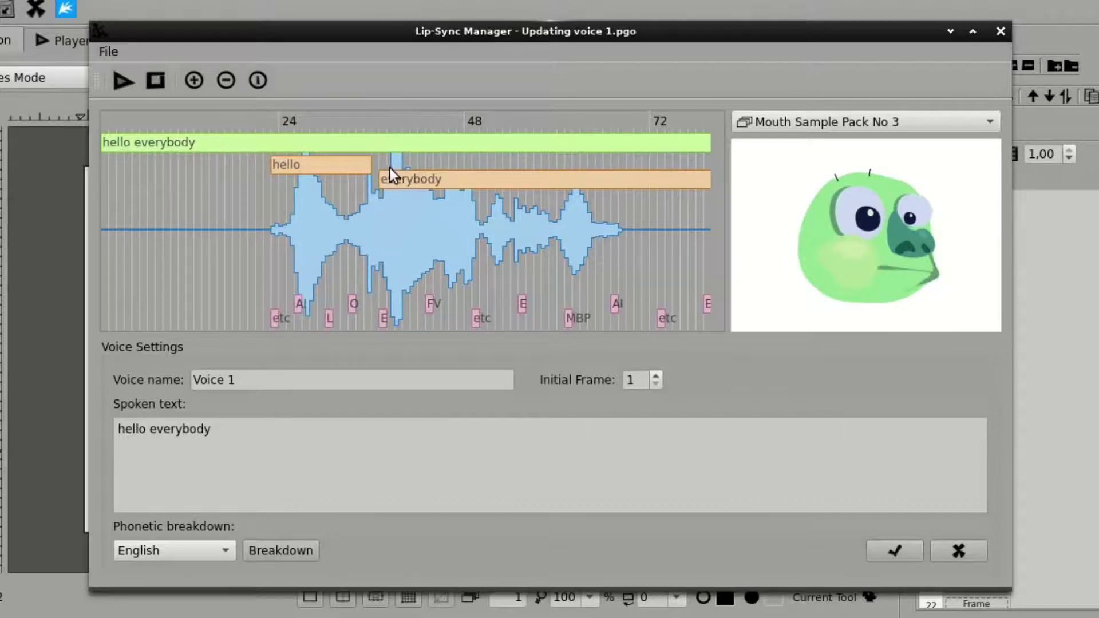
left_click_drag(382, 176, 389, 178)
left_click_drag(707, 181, 625, 181)
left_click(125, 88)
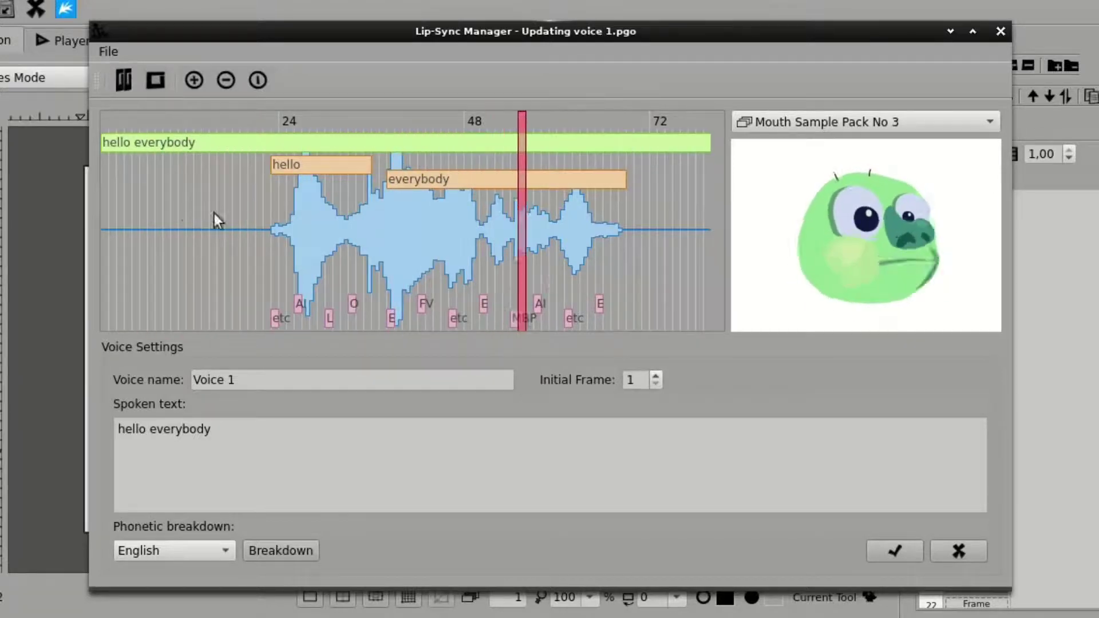
Adjust the start of the word everybody and reposition its E and MBP phonemes along the waveform.
mouse_move(389, 181)
left_mouse_down()
mouse_move(405, 179)
mouse_move(401, 165)
left_mouse_up()
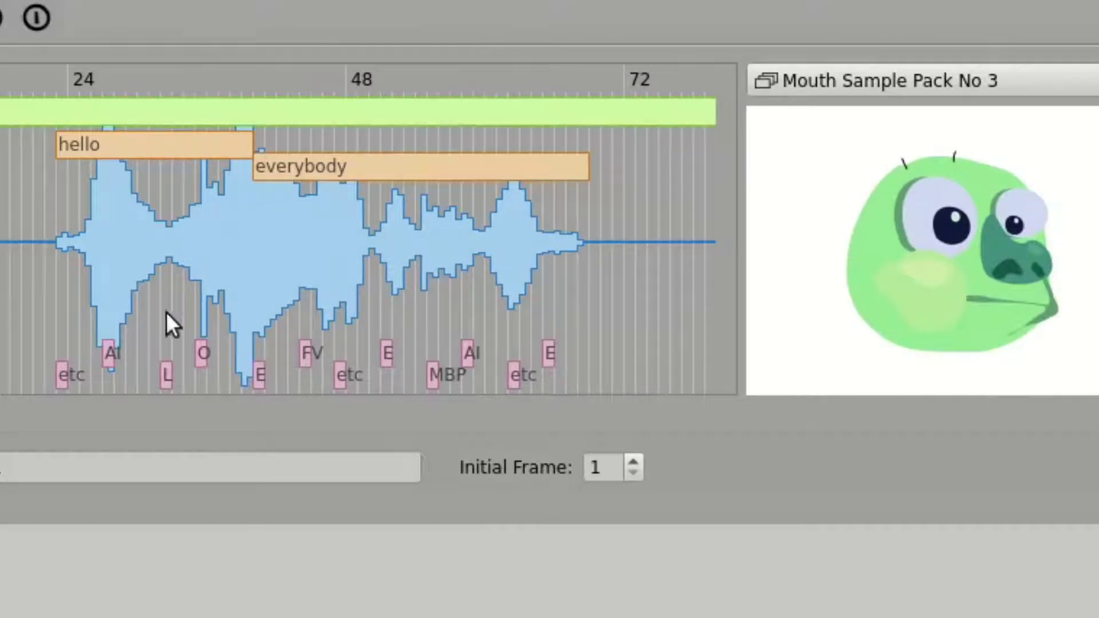
mouse_move(255, 376)
left_mouse_down()
mouse_move(290, 351)
mouse_move(341, 376)
mouse_move(382, 349)
mouse_move(368, 352)
left_mouse_up()
left_click_drag(438, 378, 431, 378)
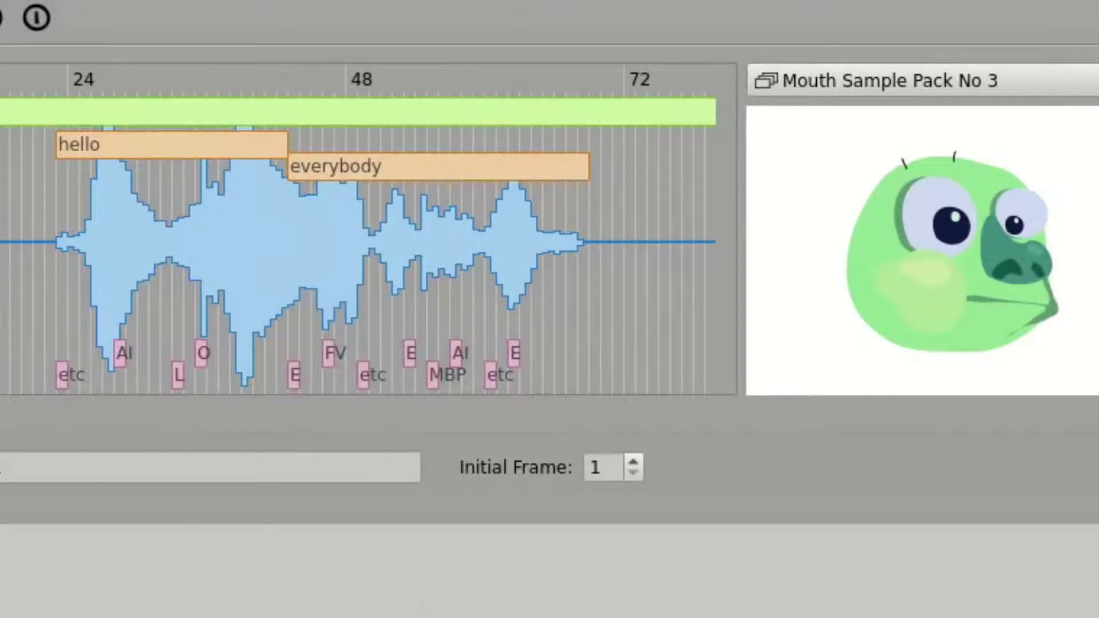
left_click_drag(38, 287, 530, 300)
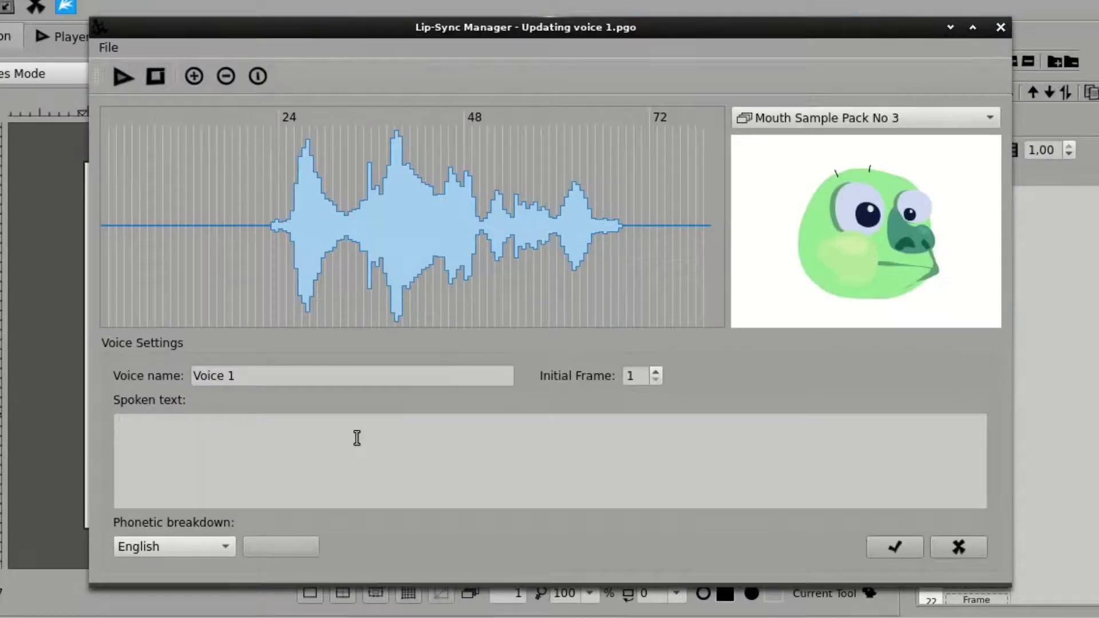
Enter "badabada" as the spoken text and fit its word block to about frames 23–68 on the waveform.
type("ba")
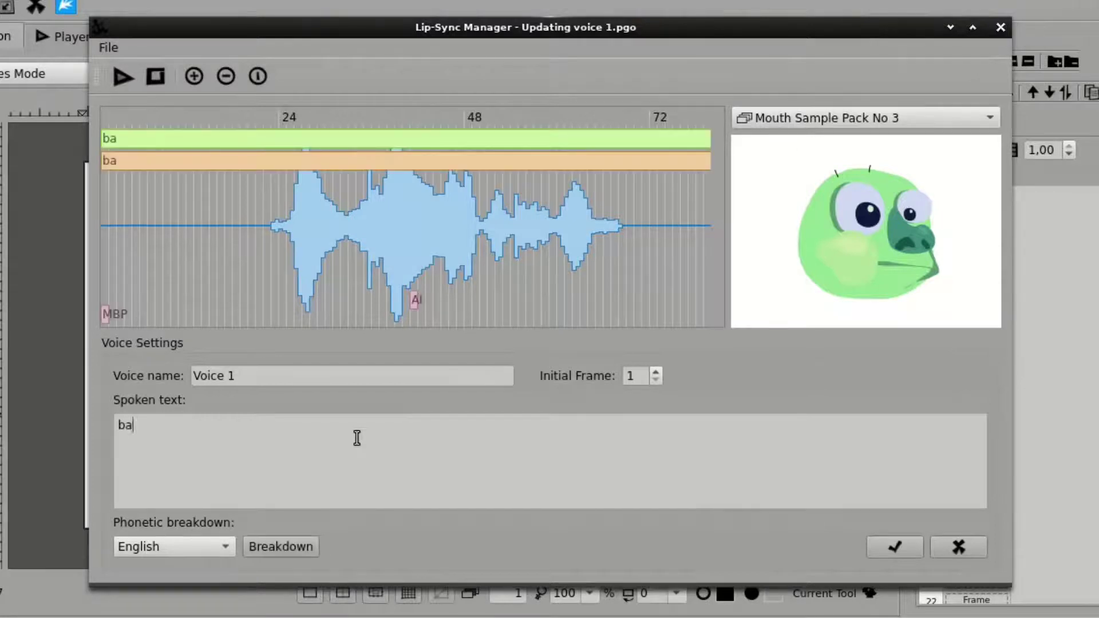
type("dabad")
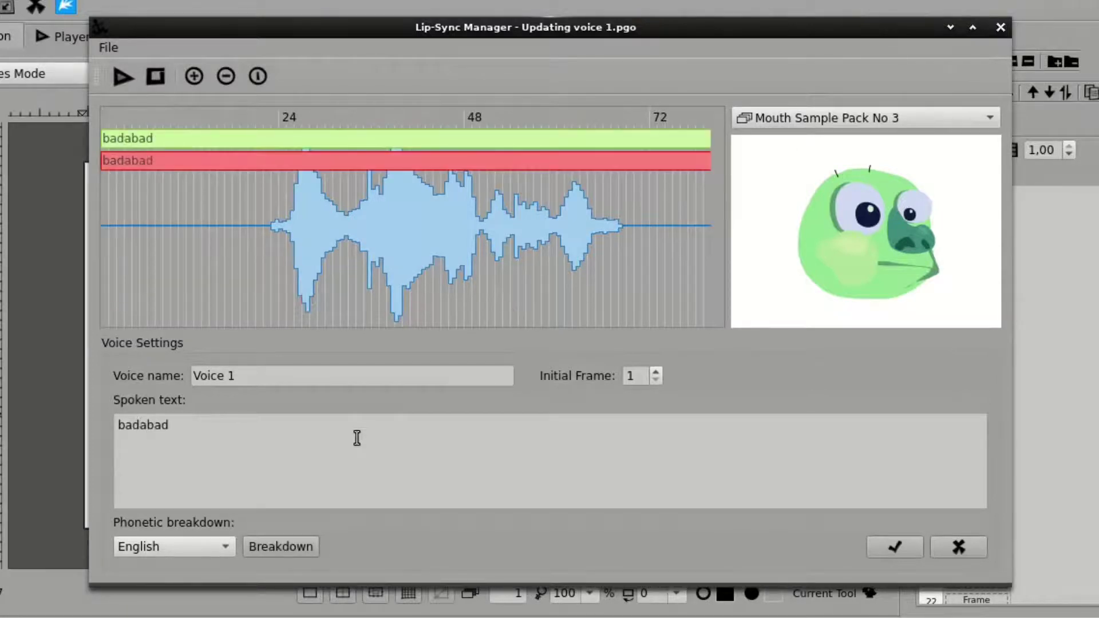
type("a")
left_click_drag(104, 160, 273, 178)
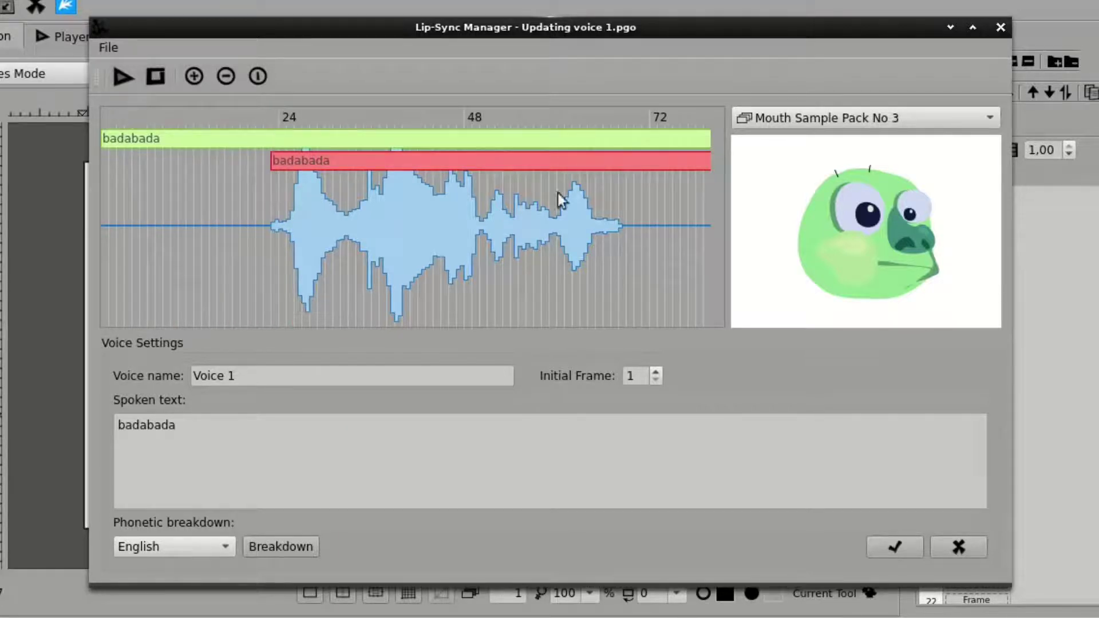
left_click_drag(698, 163, 614, 168)
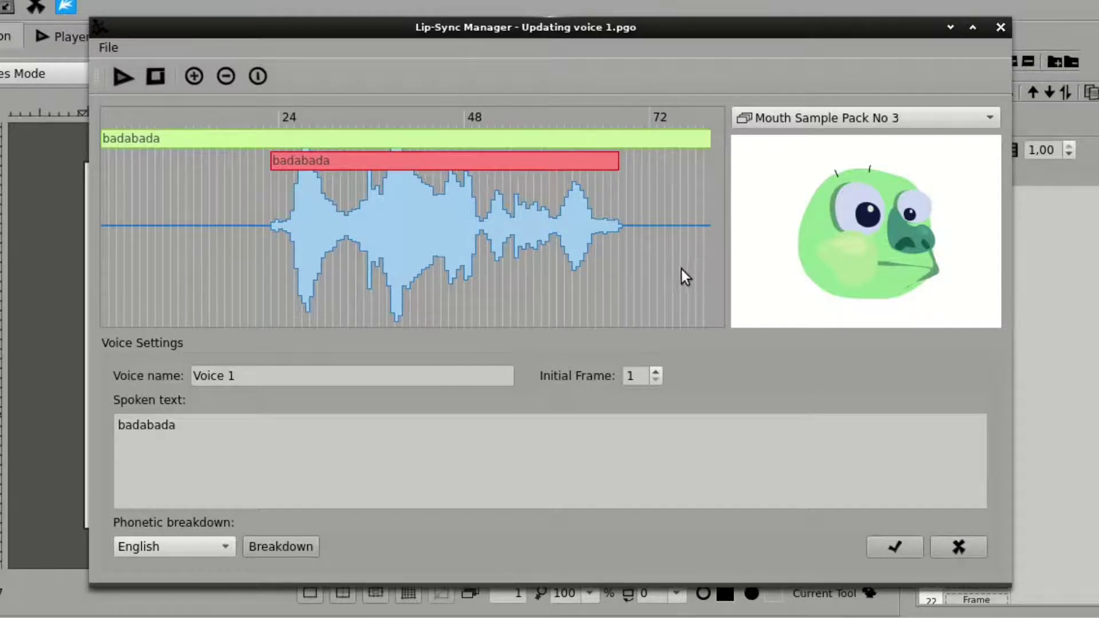
Break down the word badabada manually into the phonemes MBP AI L AI MBP AI L.
double_click(445, 159)
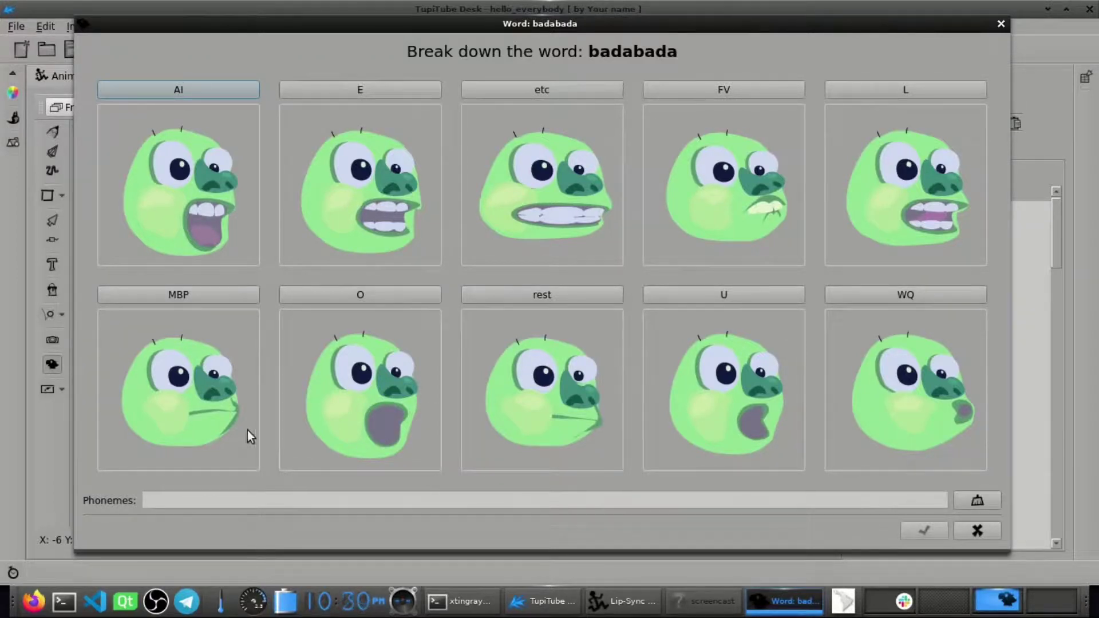
left_click(218, 413)
left_click(199, 235)
left_click(928, 195)
left_click(187, 194)
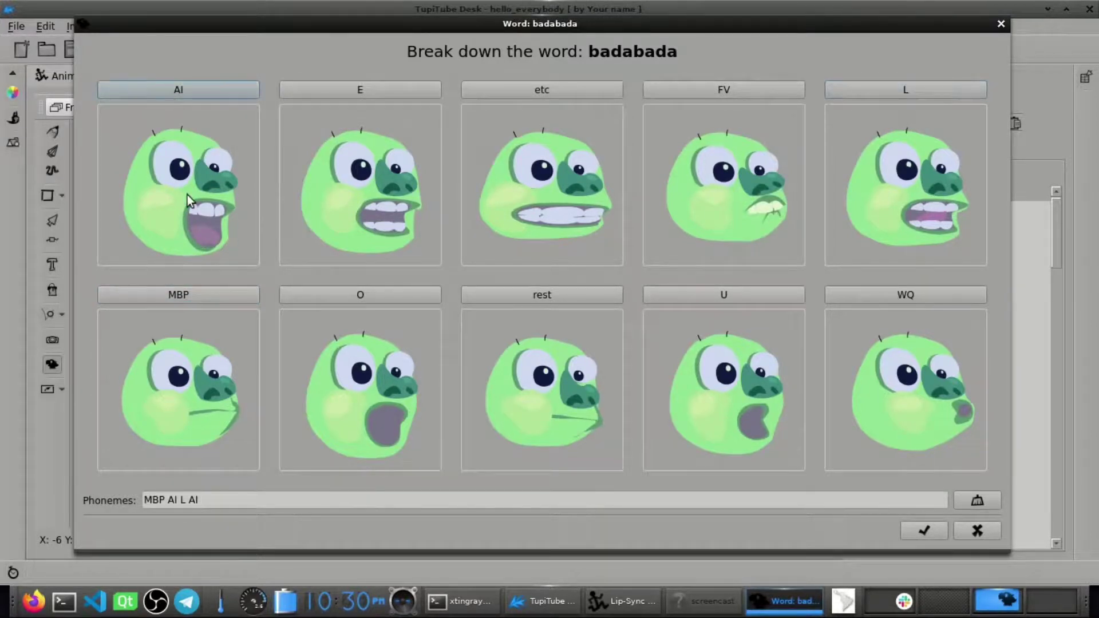
left_click(201, 404)
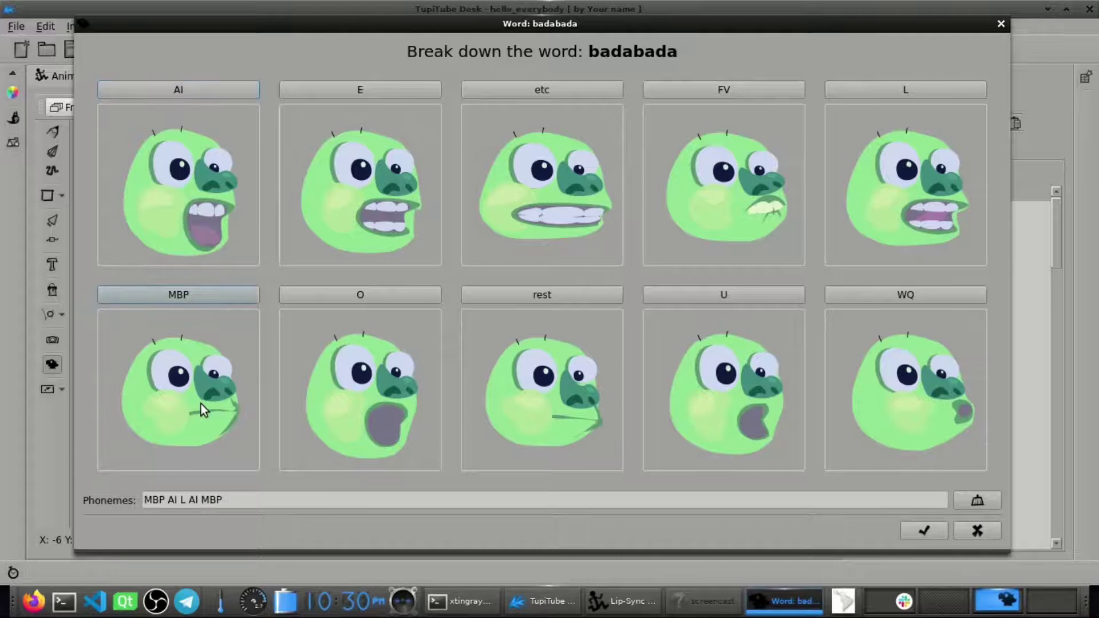
left_click(206, 210)
left_click(929, 173)
left_click(300, 504)
left_click_drag(300, 504, 138, 499)
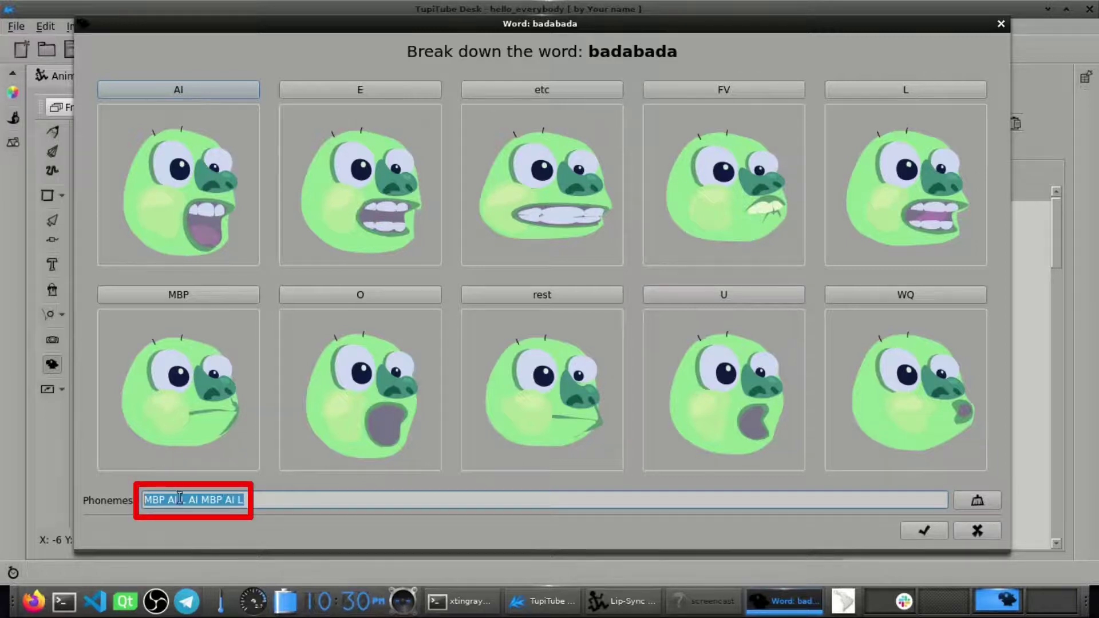
left_click(259, 501)
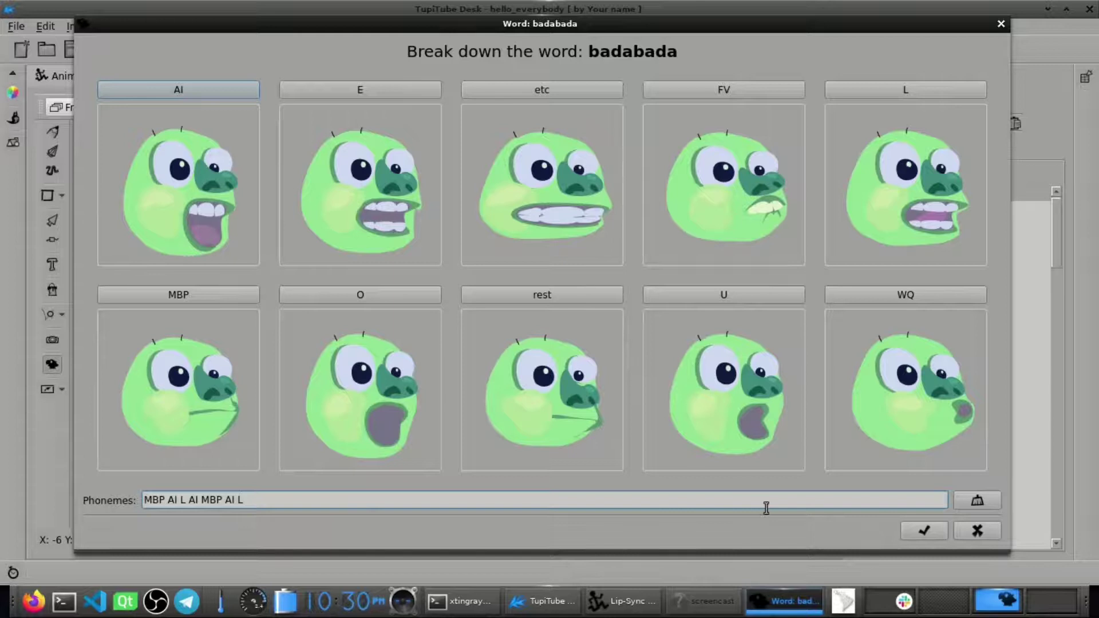
left_click(923, 530)
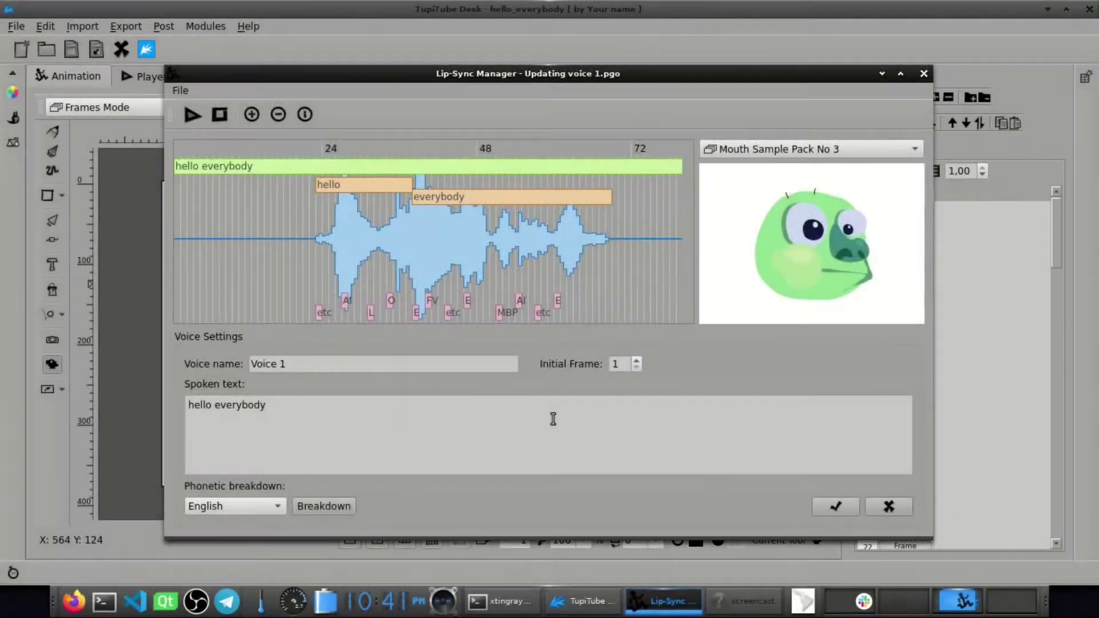
Replace the phoneme breakdown of the word hello with E L O U, then reopen the breakdown to check it.
double_click(374, 183)
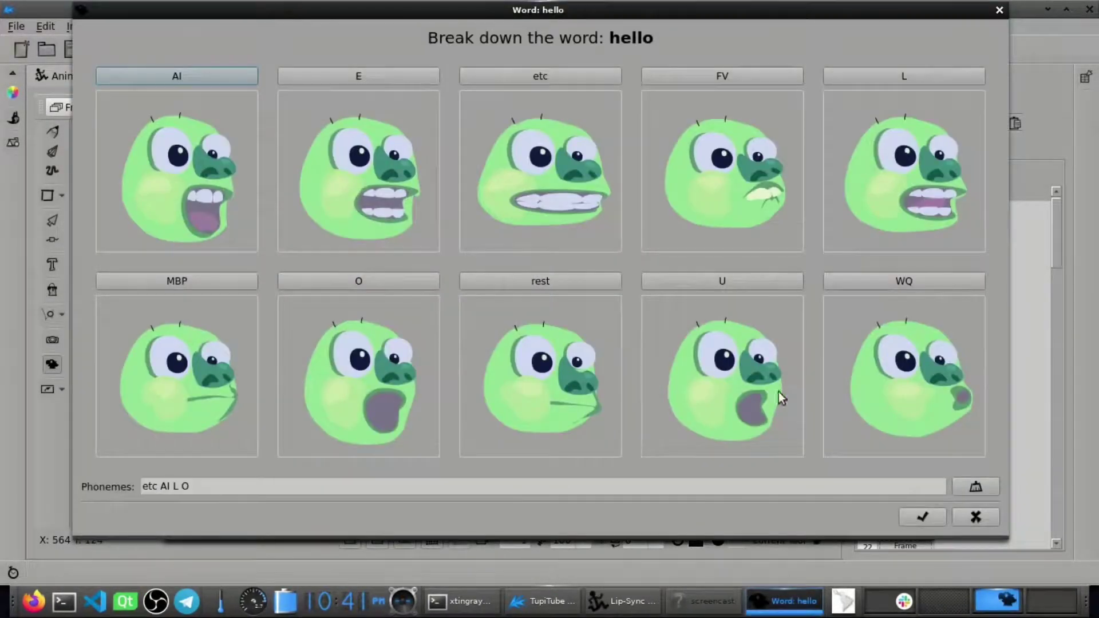
left_click(974, 488)
left_click(405, 204)
left_click(921, 174)
left_click(404, 356)
left_click(733, 352)
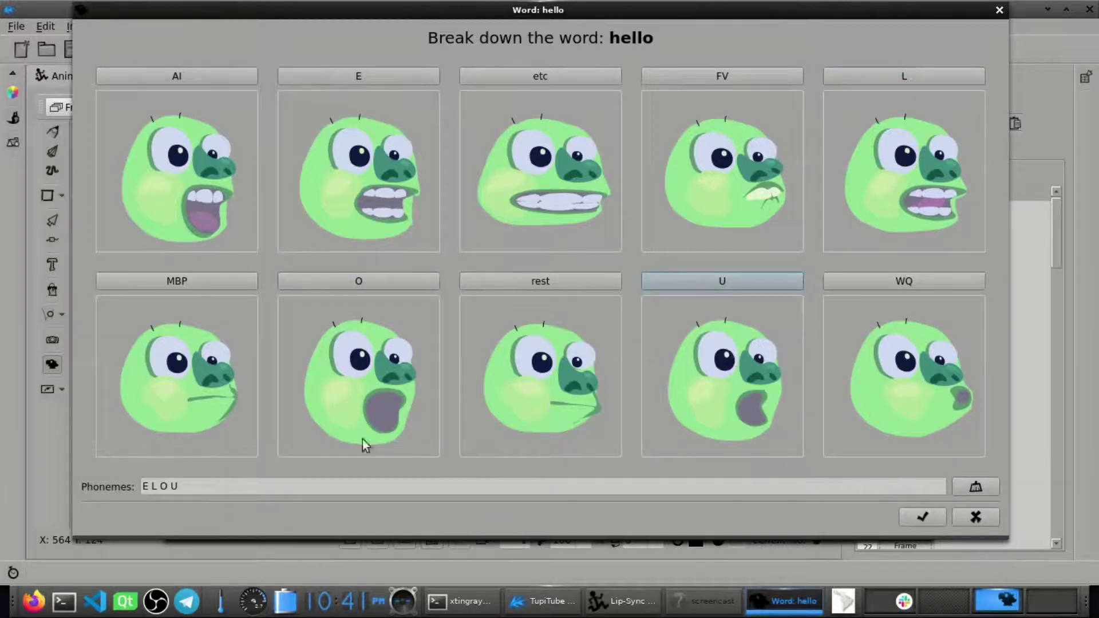
left_click_drag(204, 484, 110, 489)
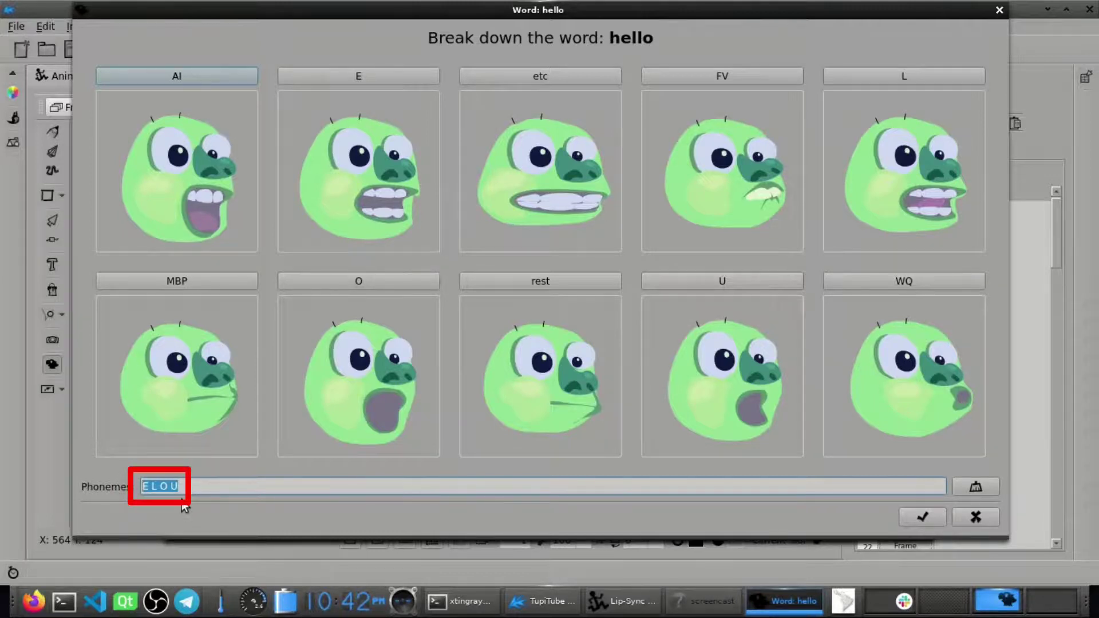
left_click(915, 517)
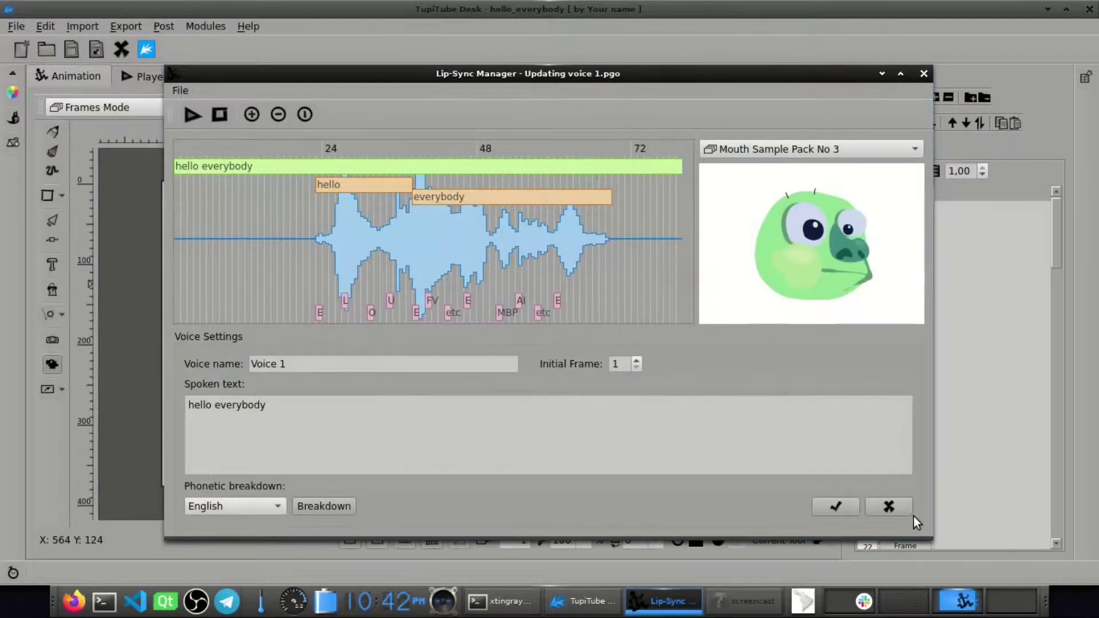
double_click(362, 186)
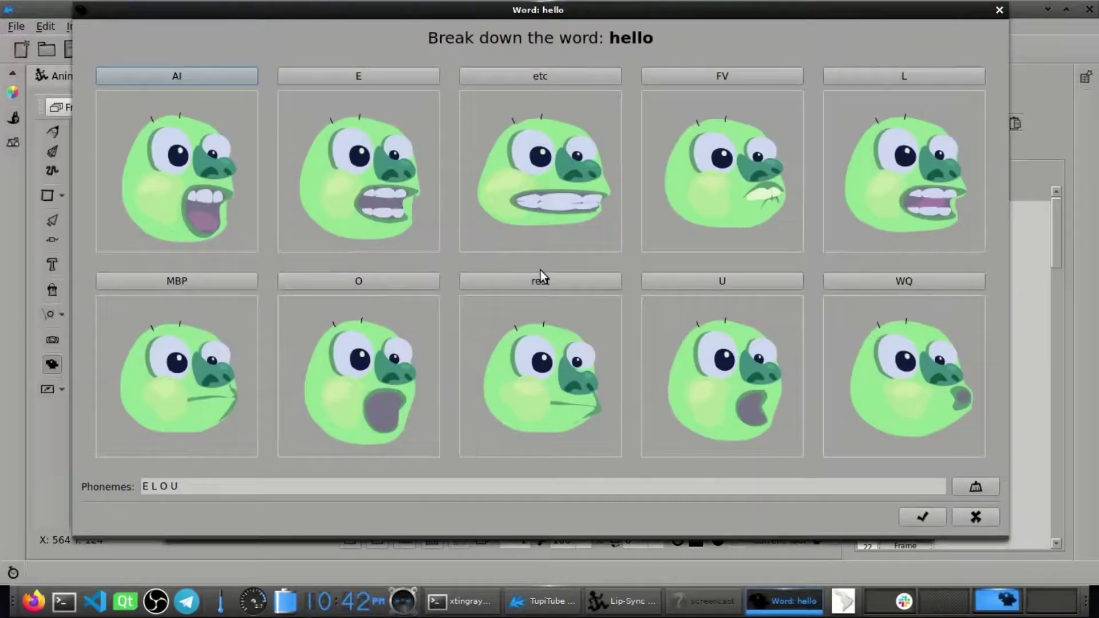
left_click(985, 516)
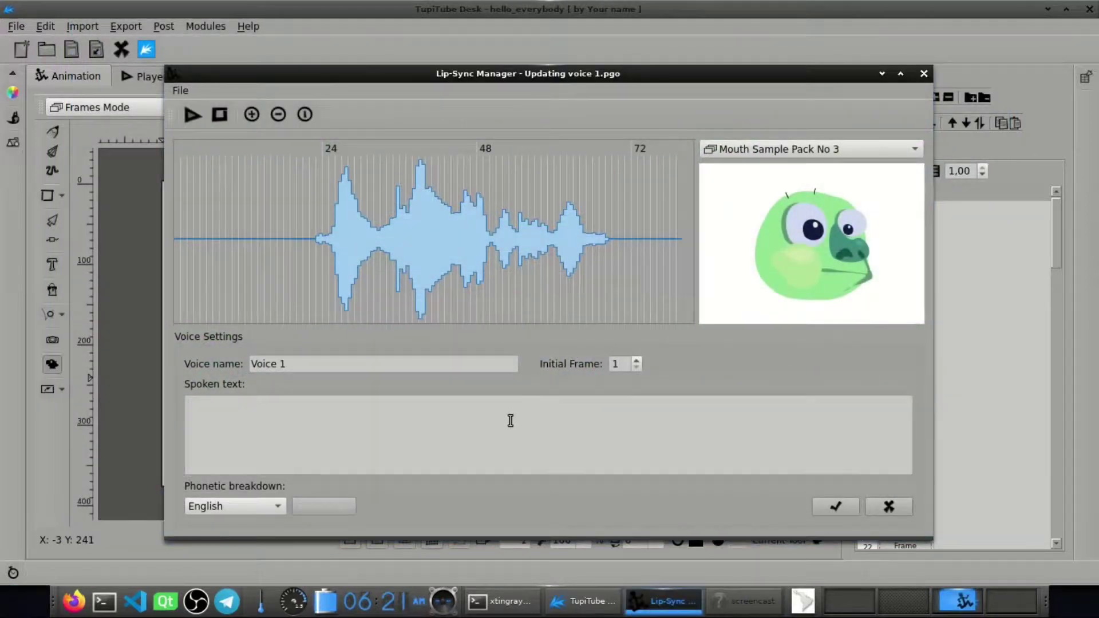
Enter "badabada boomy badabada" as the spoken text and accept the voice settings.
type("bada")
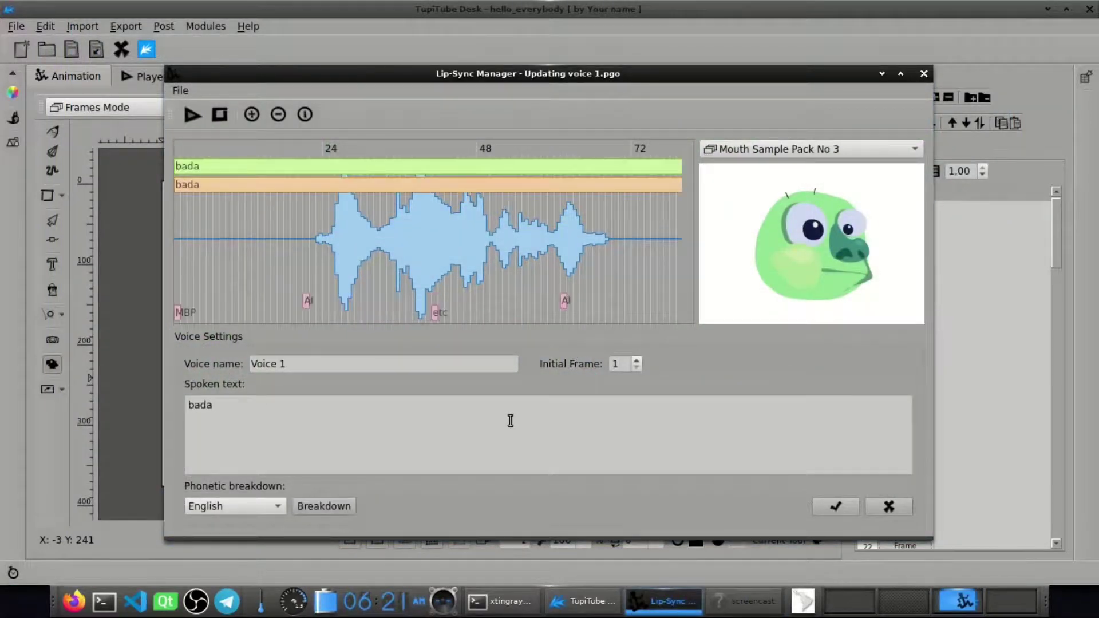
type("bada boom")
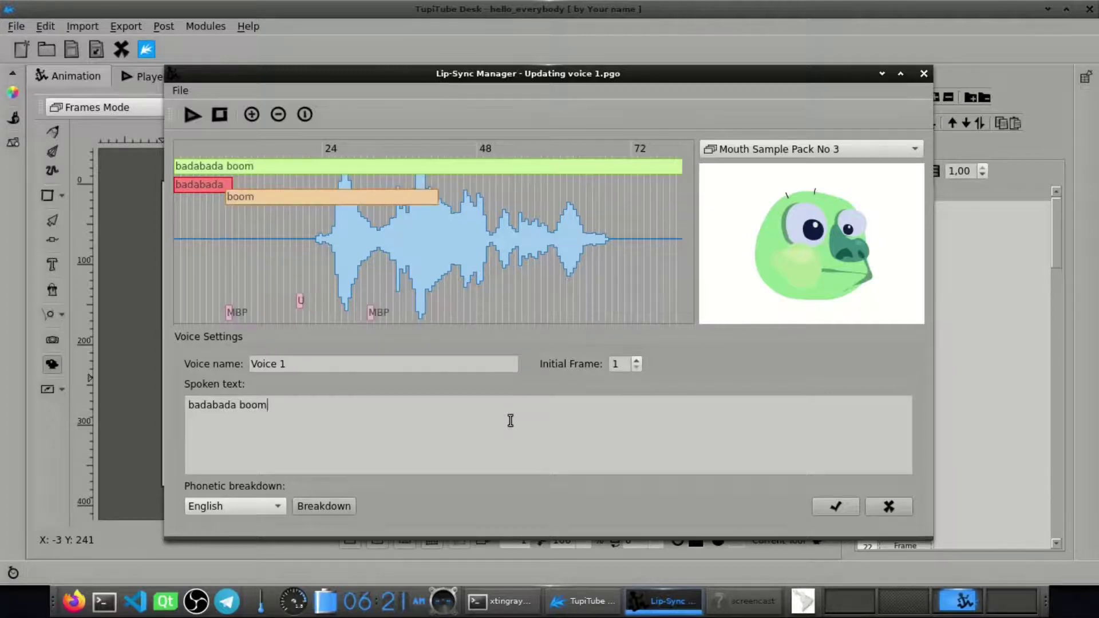
type("y ba")
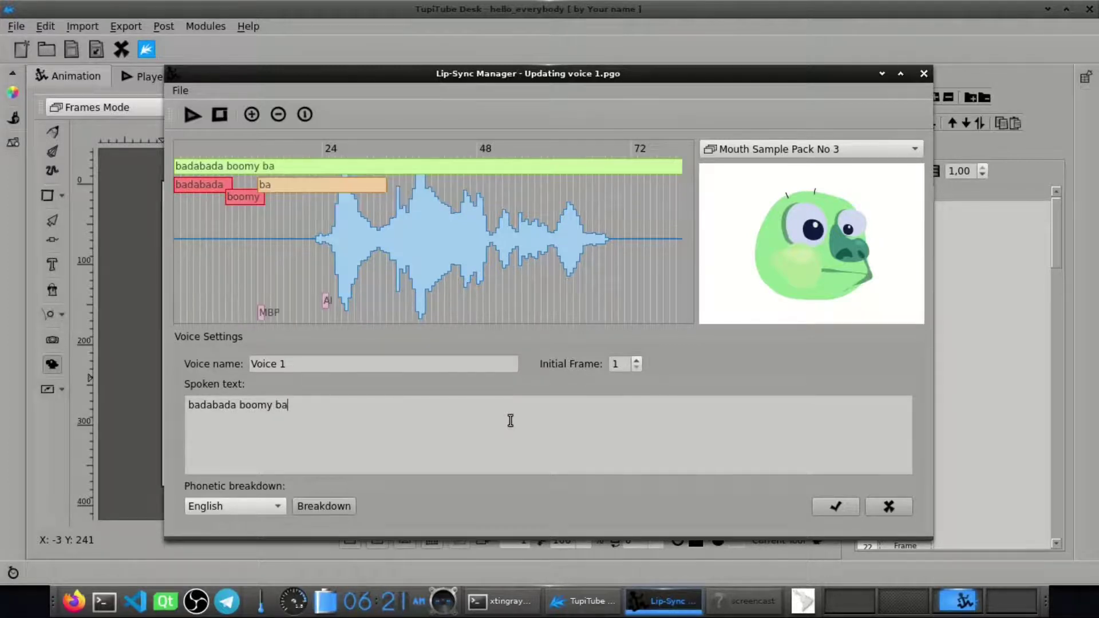
type("dabada")
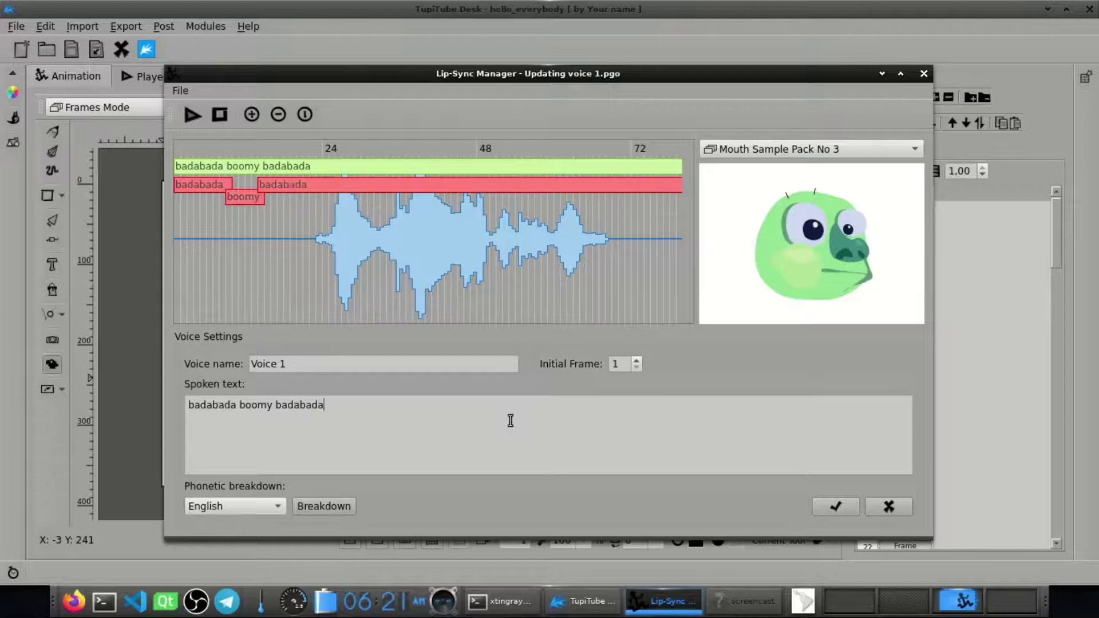
left_click(850, 511)
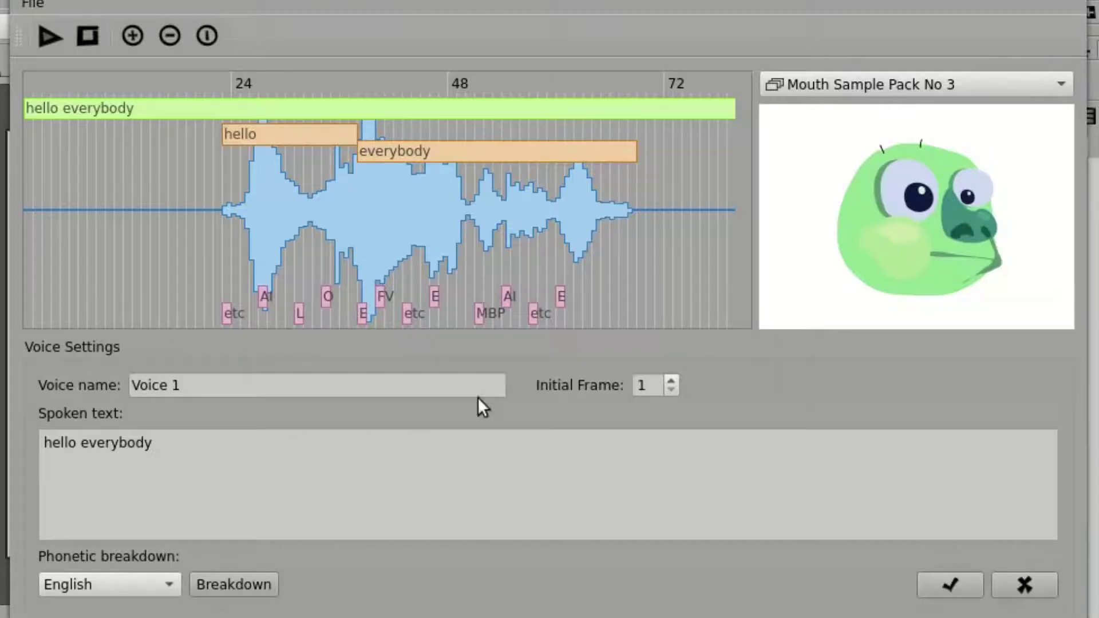
Preview the hello everybody lip-sync with Mouth Sample Pack No 1 and with Mouth Sample Pack No 2.
left_click(994, 84)
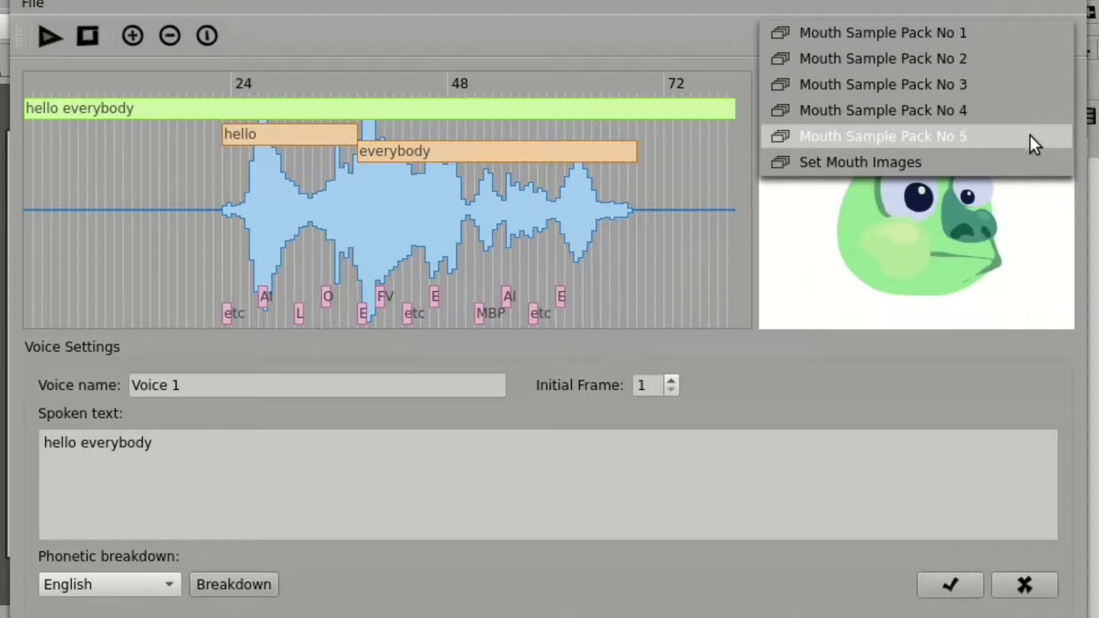
left_click(1021, 33)
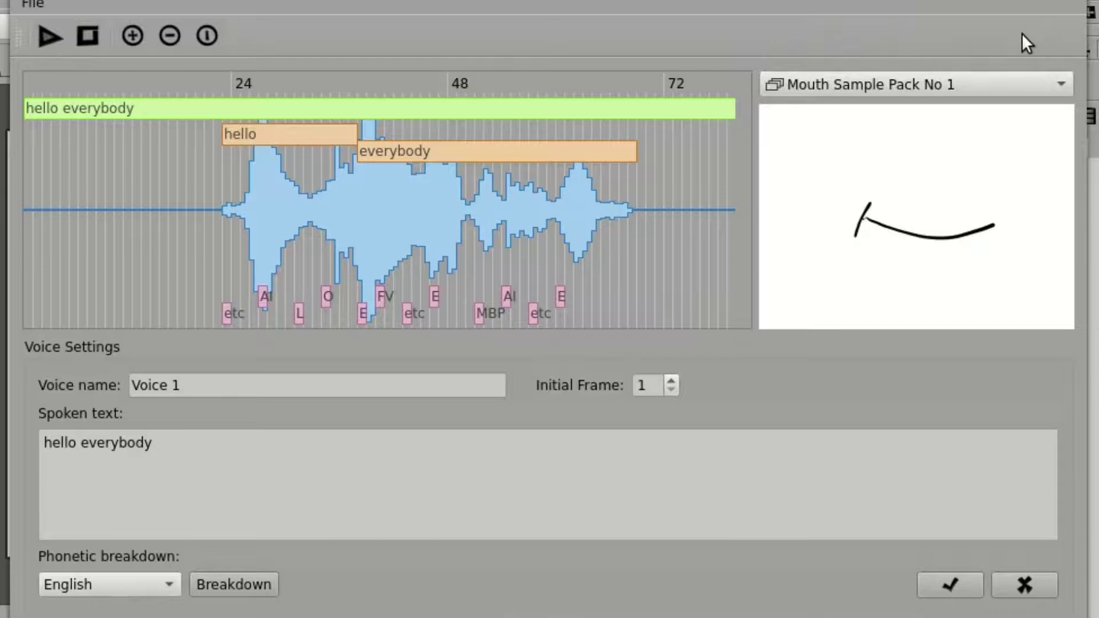
left_click(52, 42)
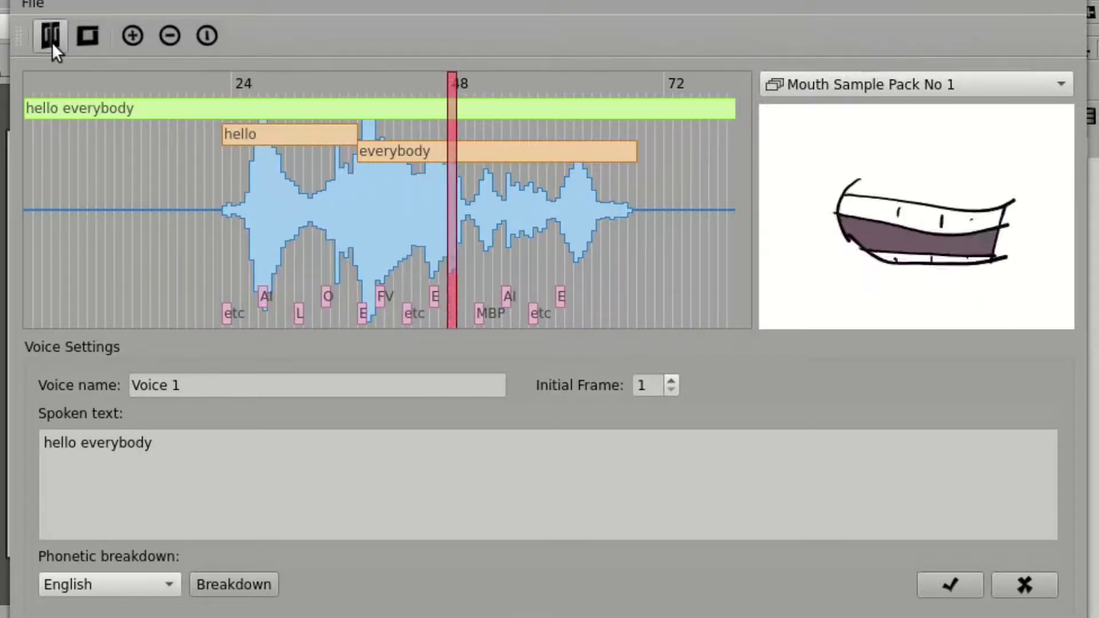
left_click(805, 84)
left_click(829, 108)
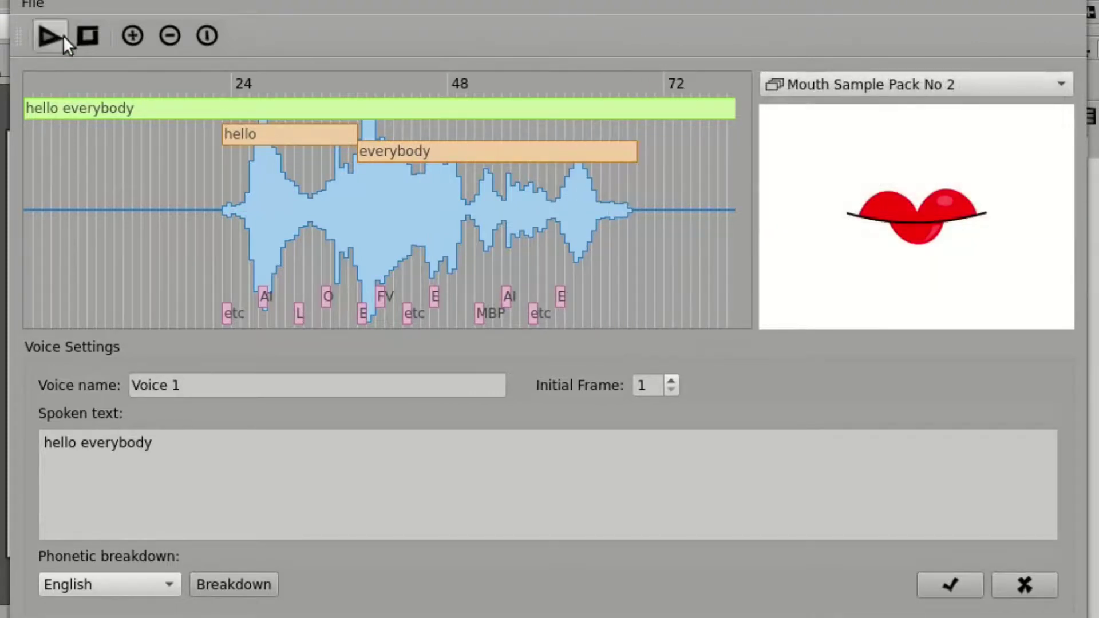
left_click(44, 26)
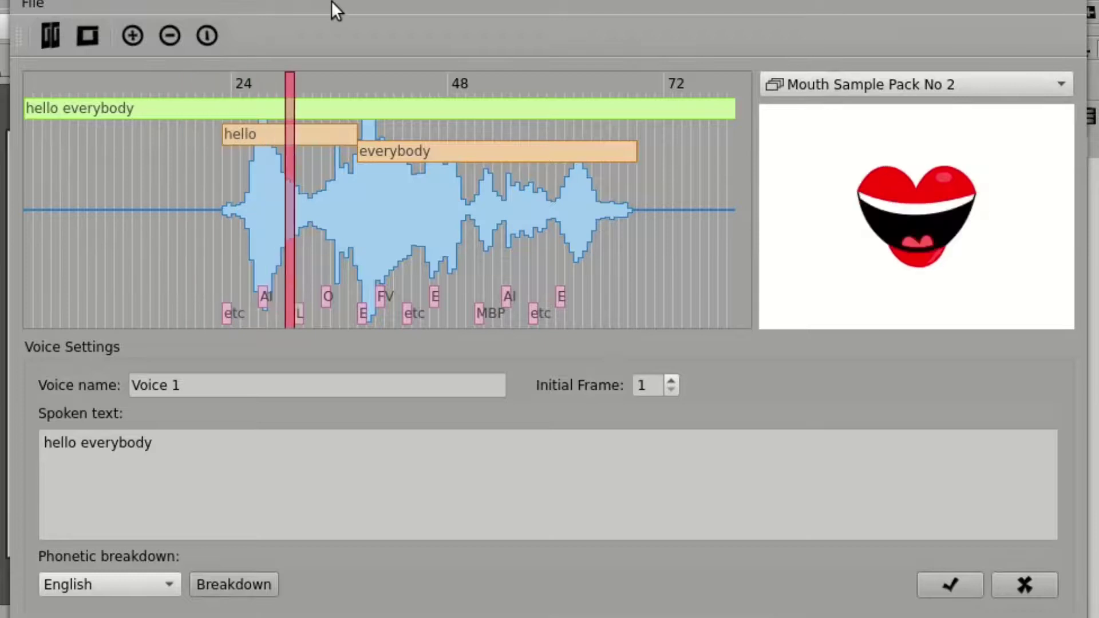
Preview the hello everybody lip-sync with Mouth Sample Pack No 3 and with Mouth Sample Pack No 4.
left_click(929, 82)
left_click(923, 110)
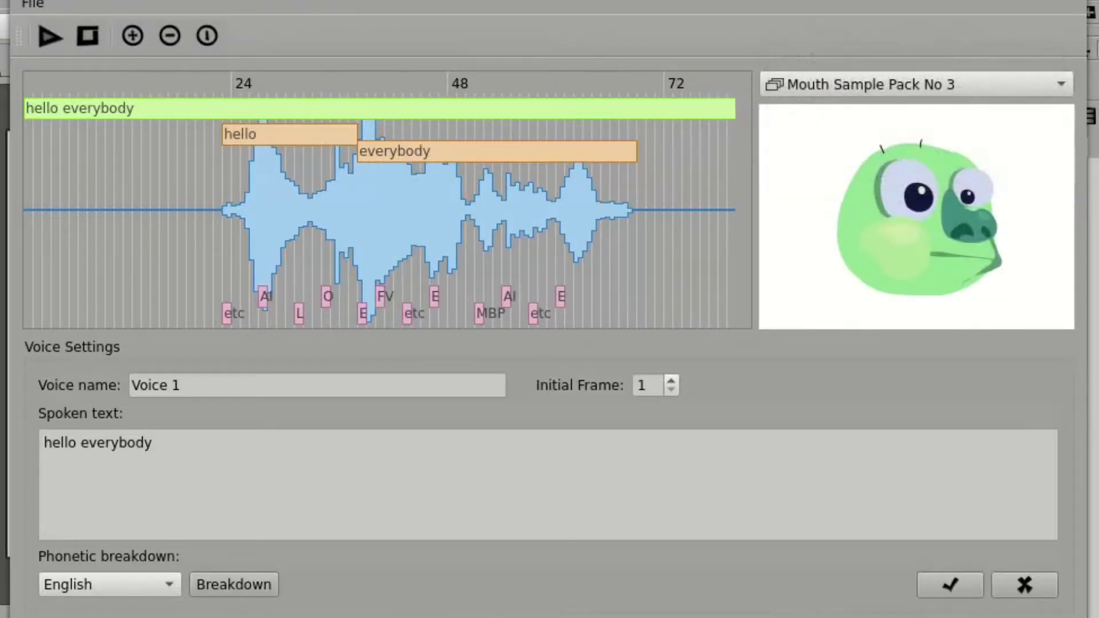
left_click(43, 43)
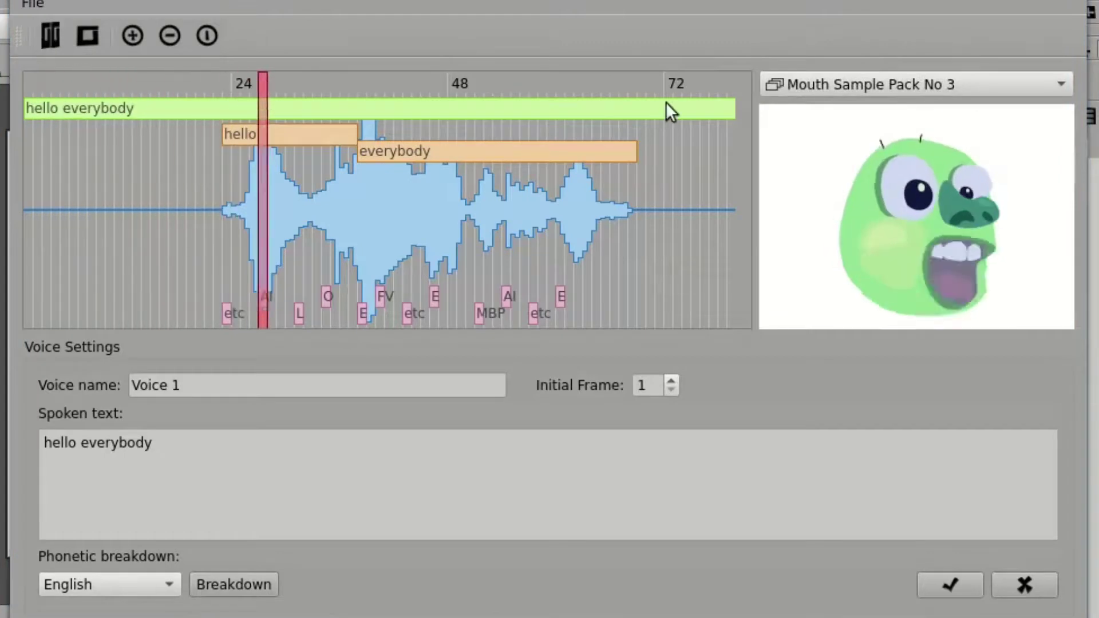
left_click(858, 76)
left_click(905, 111)
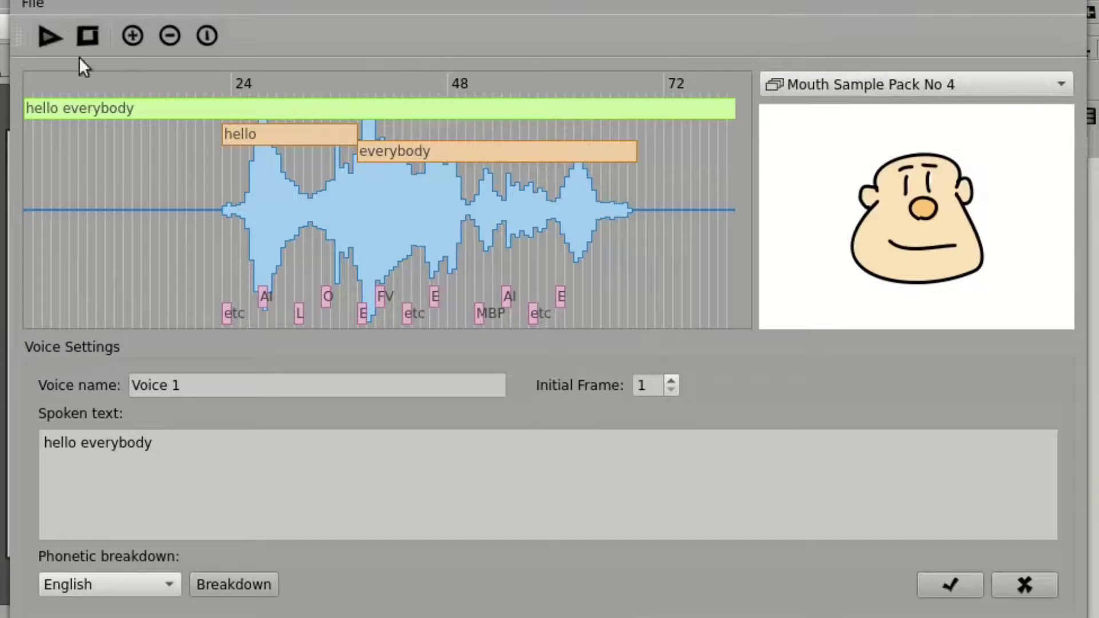
left_click(52, 39)
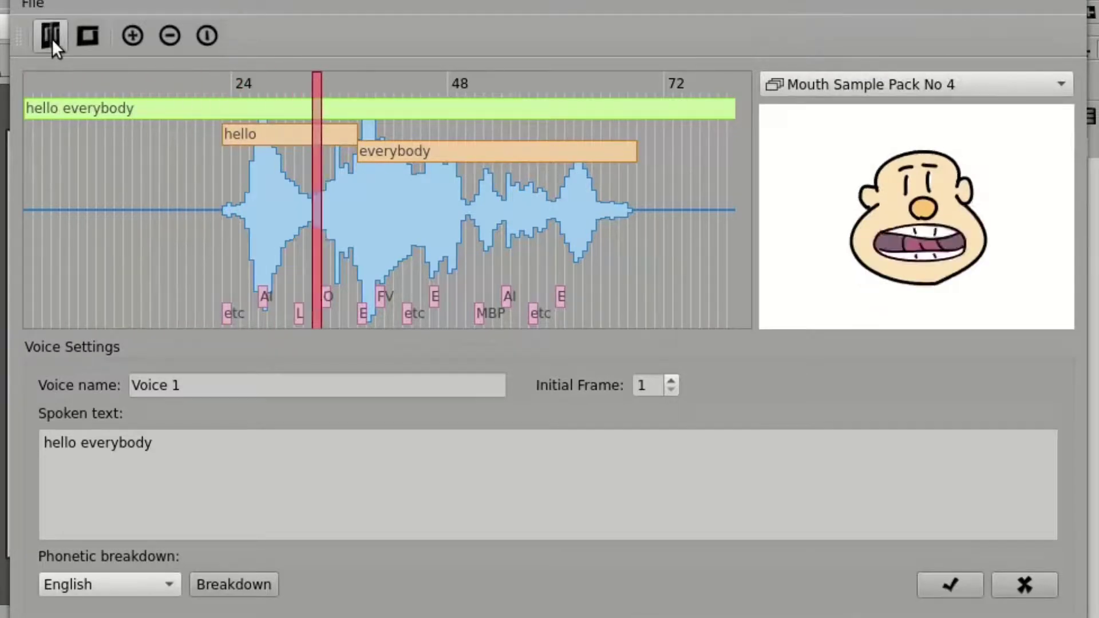
Preview the lip-sync with Mouth Sample Pack No 5, then accept the voice update using Mouth Sample Pack No 4.
left_click(803, 75)
left_click(826, 112)
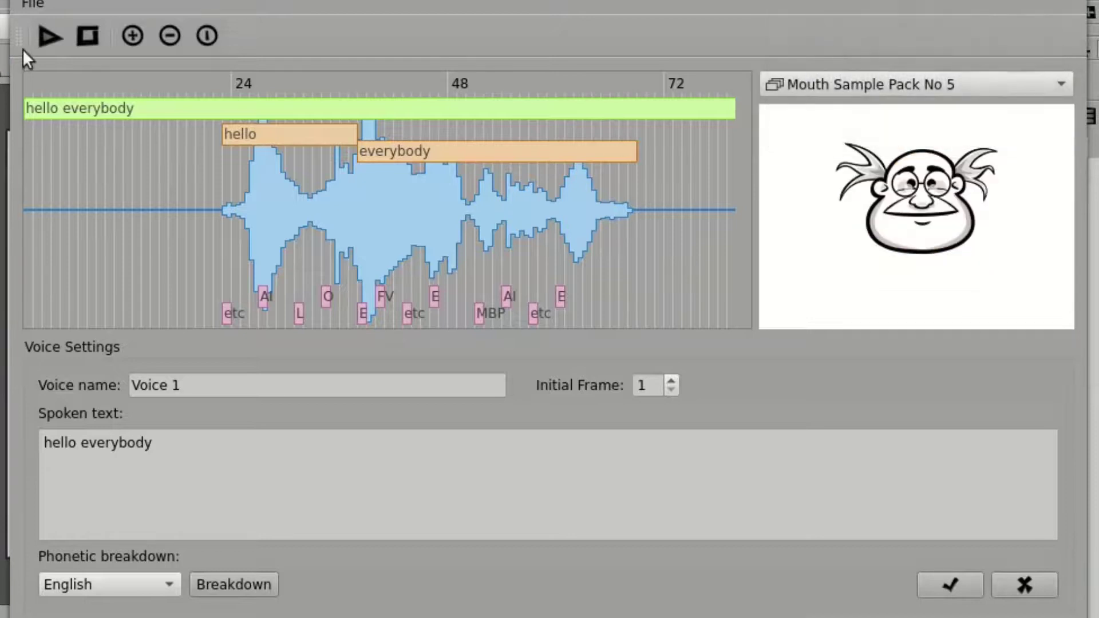
left_click(49, 38)
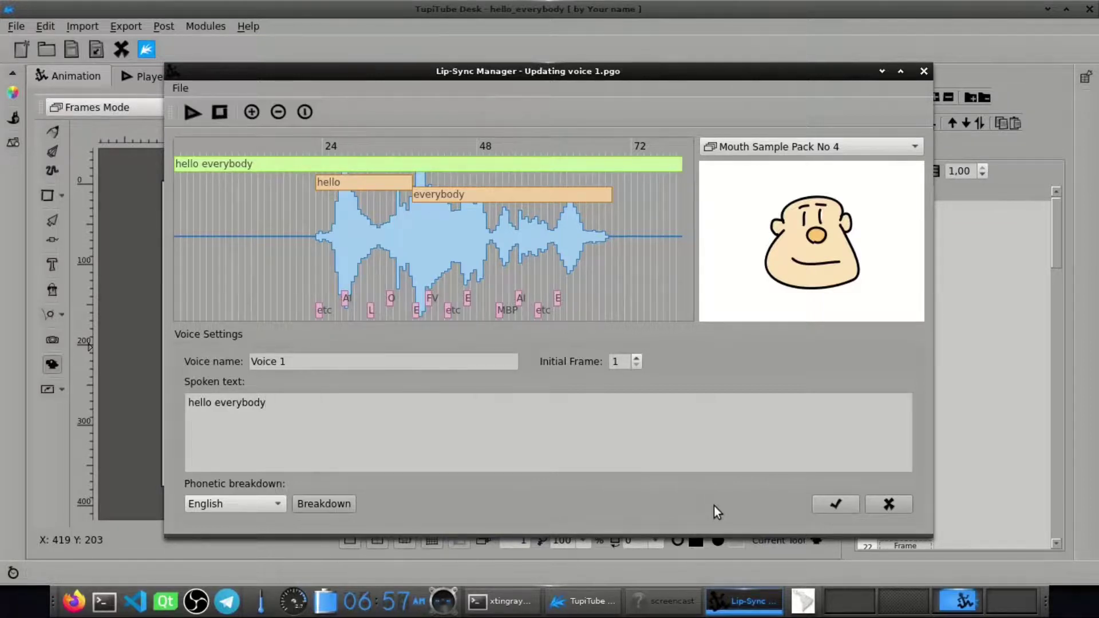
left_click(847, 504)
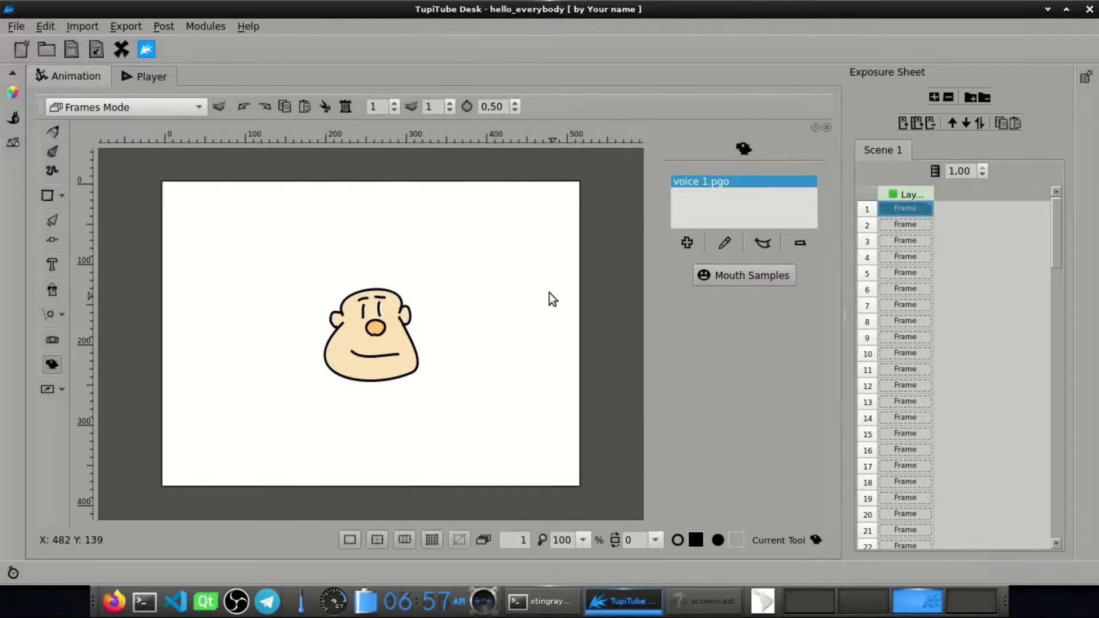
key("ctrl+2")
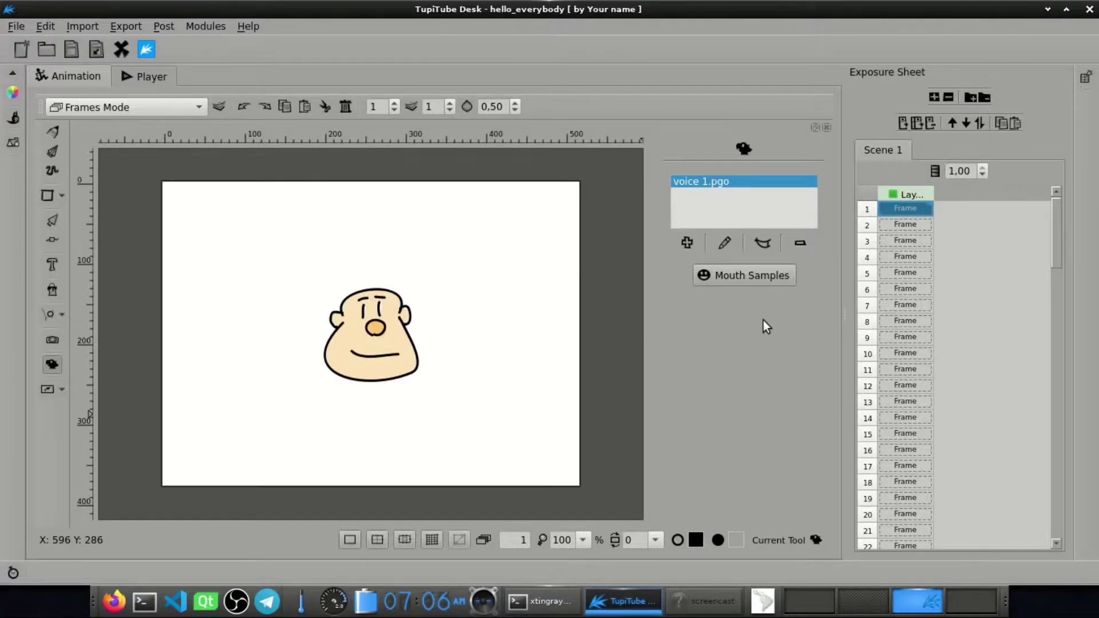
Edit the mouth of voice 1.pgo in frame 1: shift it slightly upward, rotate it to about 6 and scale it to about 0.87.
left_click(732, 241)
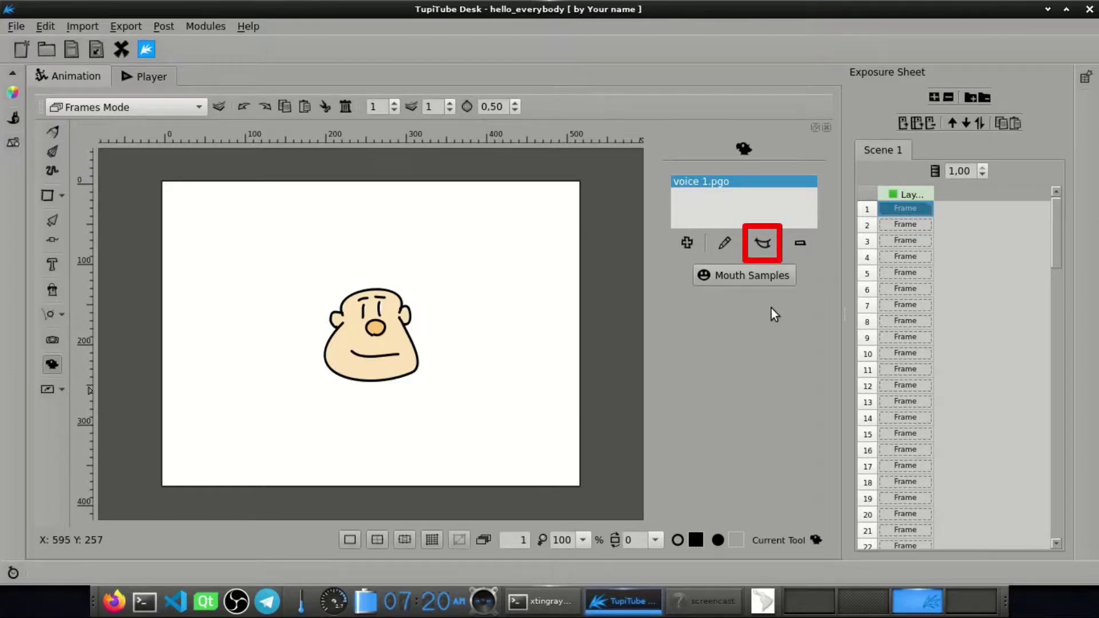
left_click(763, 243)
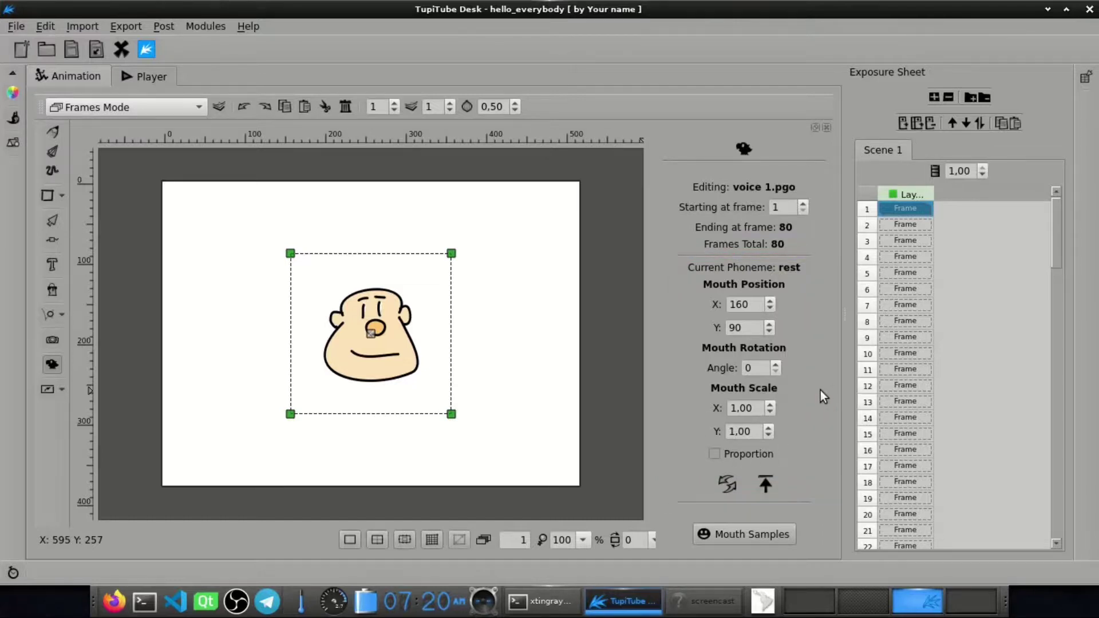
mouse_move(372, 336)
left_mouse_down()
mouse_move(284, 299)
mouse_move(350, 314)
mouse_move(397, 353)
mouse_move(377, 318)
mouse_move(370, 330)
left_mouse_up()
mouse_move(449, 245)
left_mouse_down()
mouse_move(483, 216)
mouse_move(440, 259)
mouse_move(496, 293)
mouse_move(428, 230)
mouse_move(483, 240)
left_mouse_up()
left_click(371, 329)
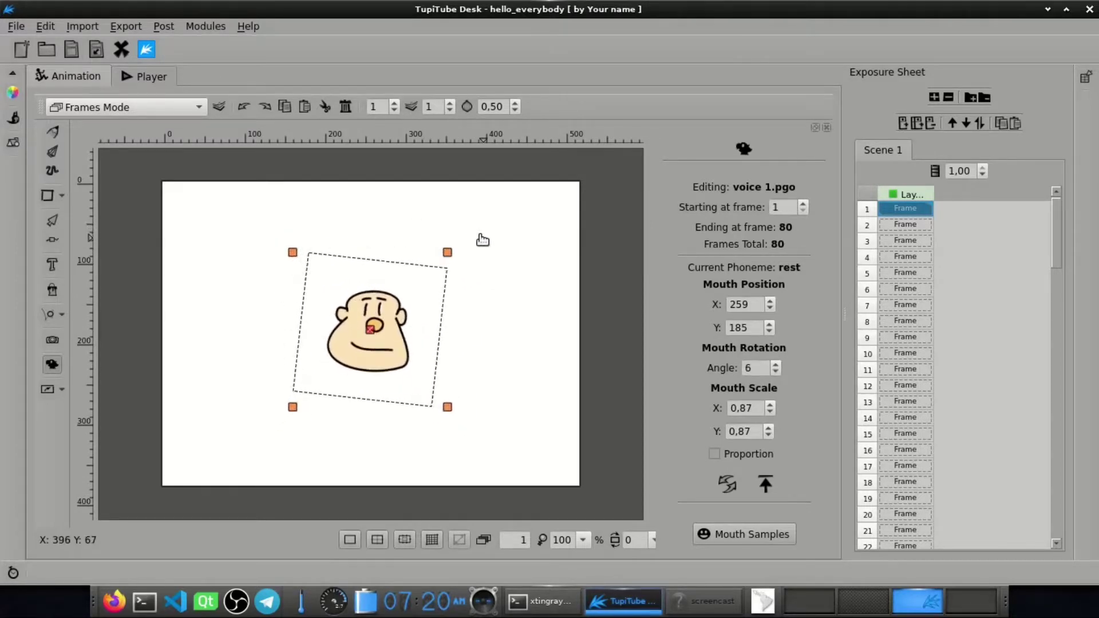
left_click(527, 297)
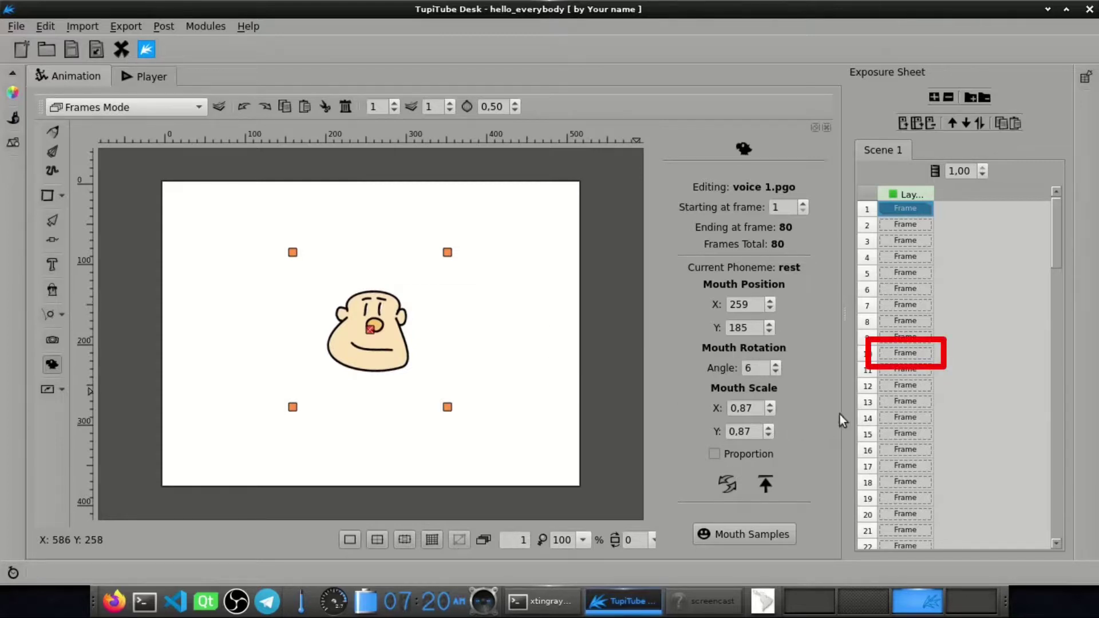
In frame 10, move the mouth up and to the right, to about X 379, Y 132.
left_click(897, 350)
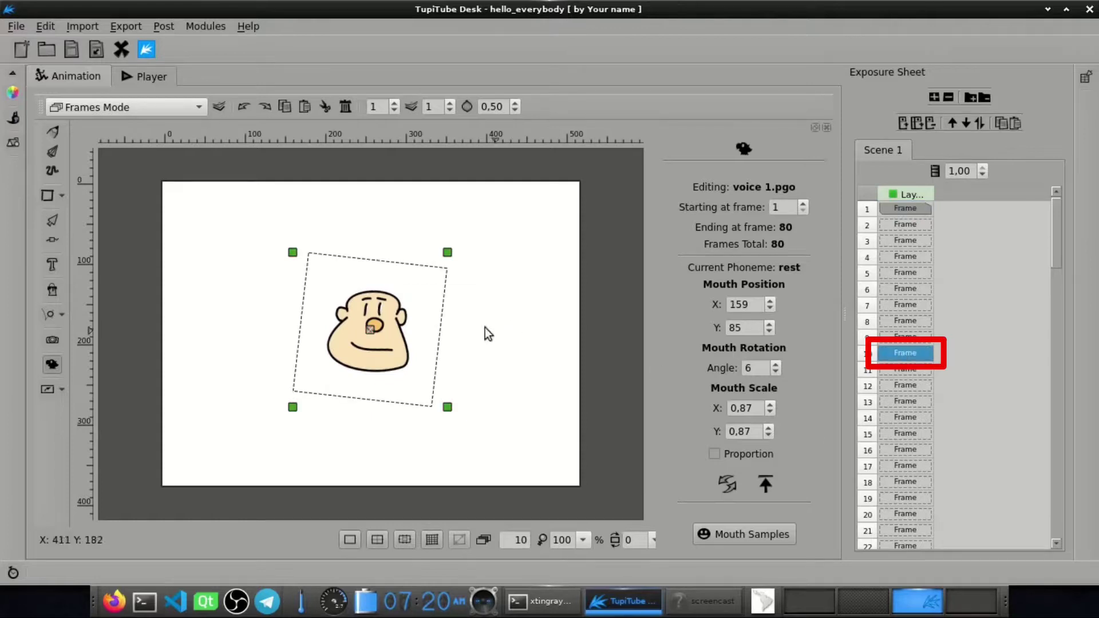
mouse_move(375, 332)
left_mouse_down()
mouse_move(444, 319)
mouse_move(469, 290)
left_mouse_up()
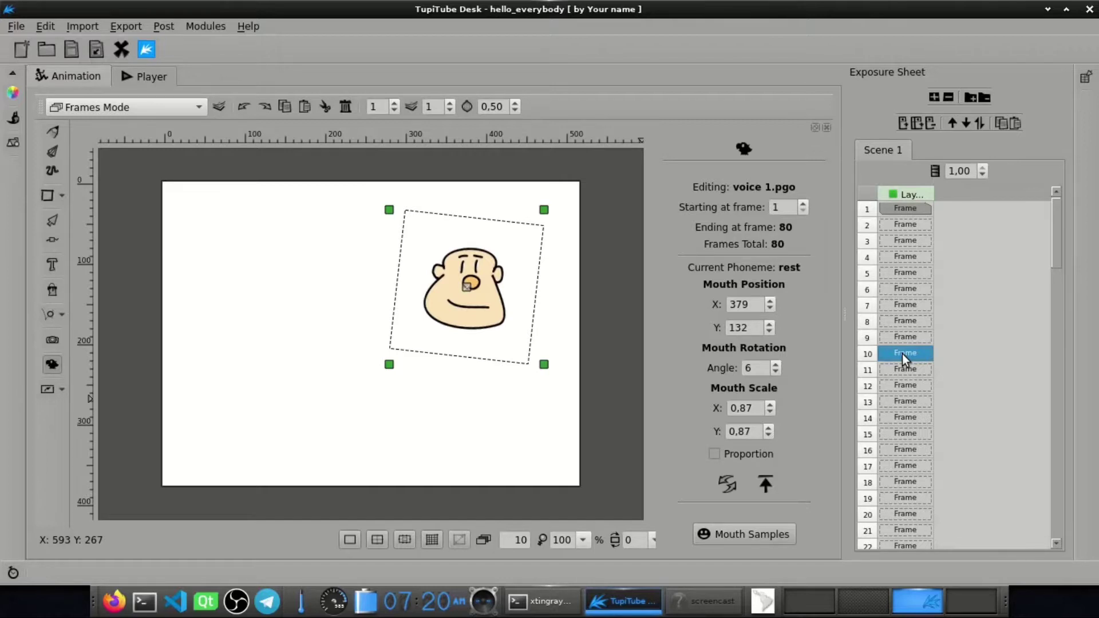
Go through the following frames to frame 21 and move the mouth back toward the canvas centre, to about X 279, Y 174.
key("Down")
key("Down")
key("Down")
key("Down")
key("Down")
key("Down")
key("Down")
key("Down")
key("Down")
key("Up")
key("Up")
key("Up")
key("Up")
key("Down")
key("Down")
key("Down")
key("Down")
key("Down")
key("Down")
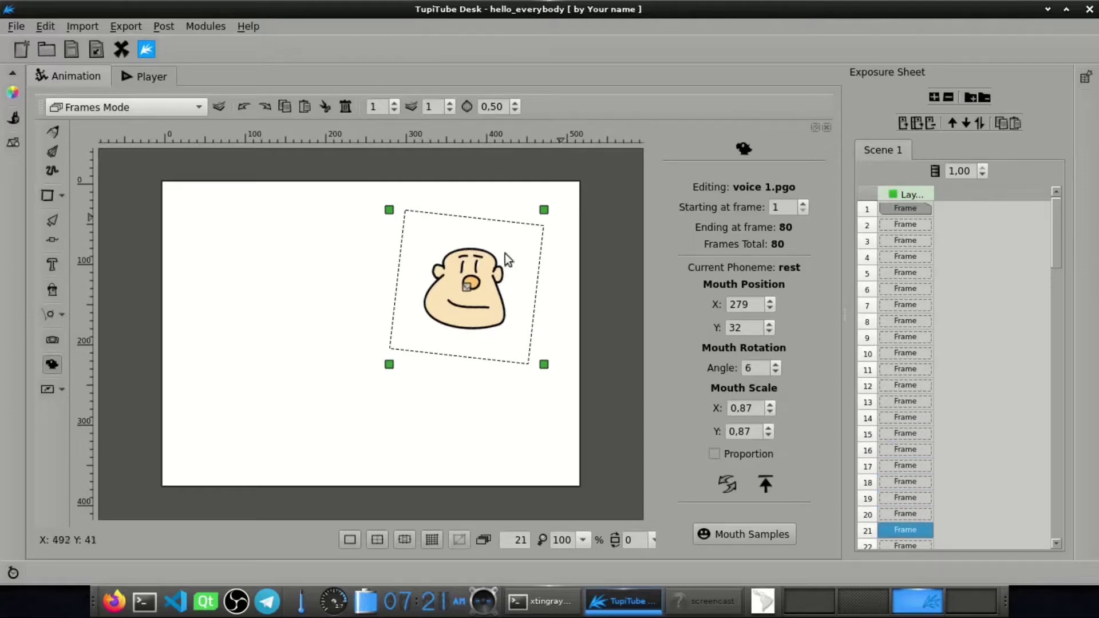
left_click_drag(471, 287, 388, 325)
scroll(1054, 229, "down", 3)
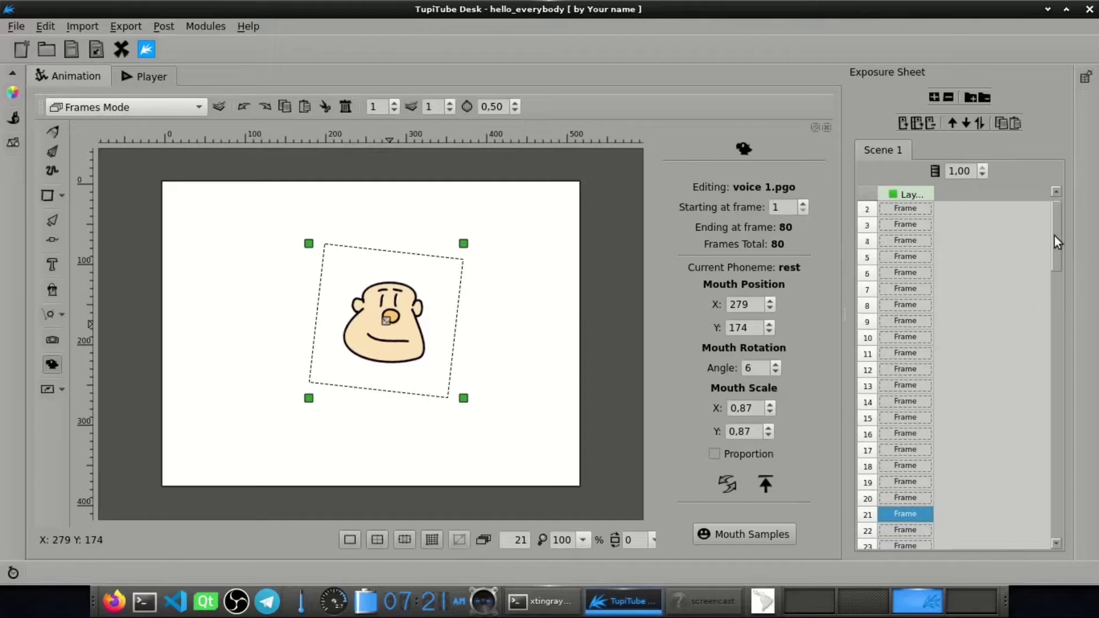
Step through the frames of the enojoV02 project up to frame 76 to examine how the character's mouth and head change.
key("Down")
key("Down")
key("Down")
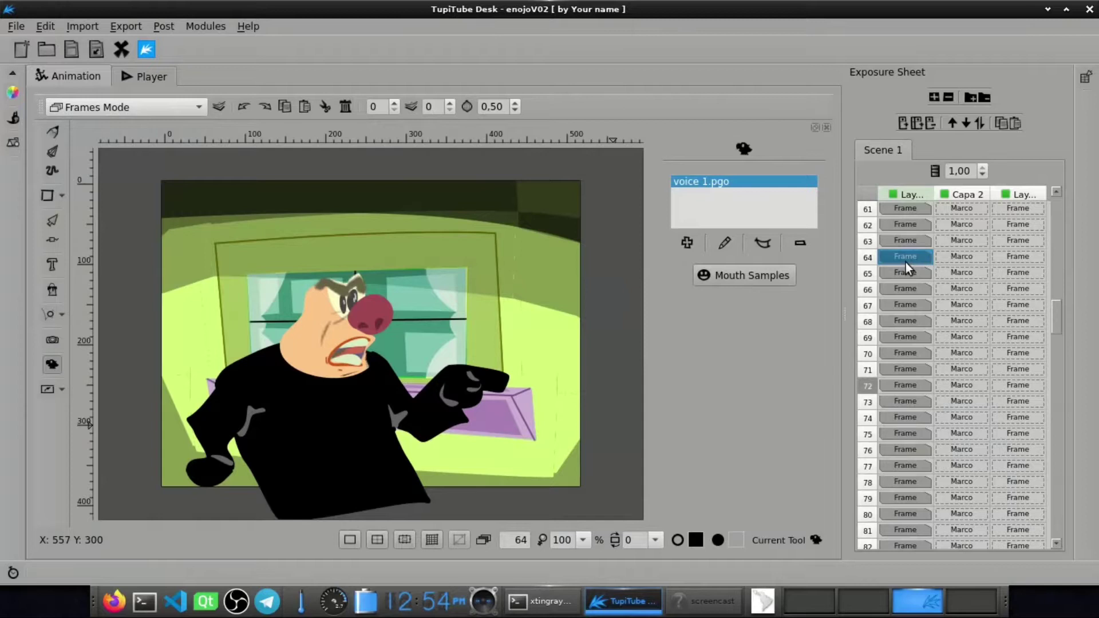
key("Down")
key("Down")
key("Down")
key("Down")
key("Down")
key("Down")
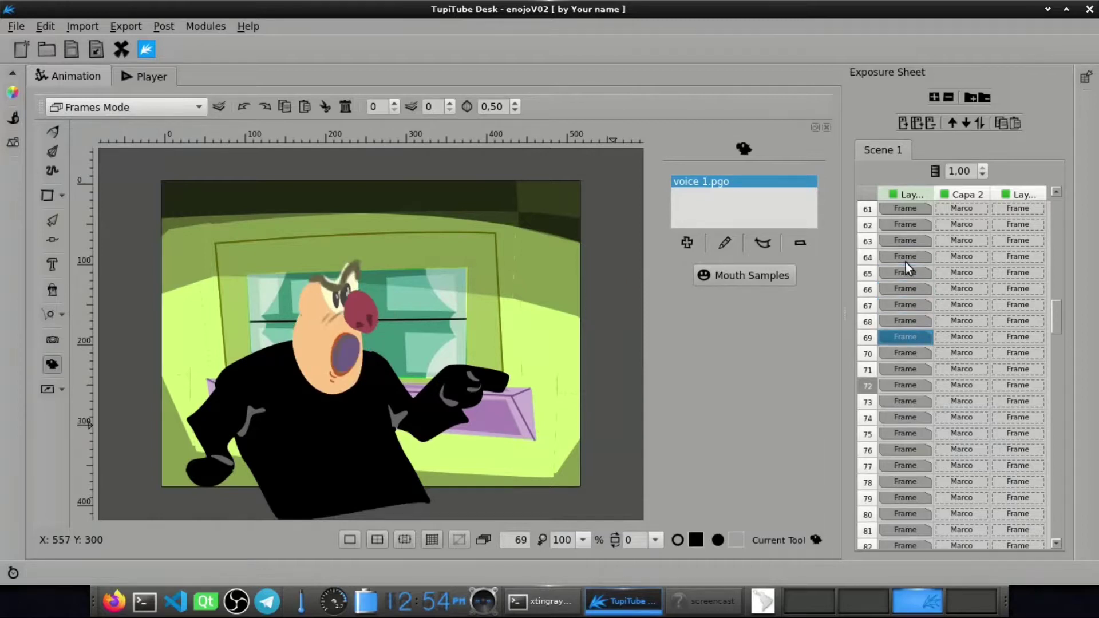
key("Down")
key("Down")
key("Down")
key("Down")
key("Down")
key("Down")
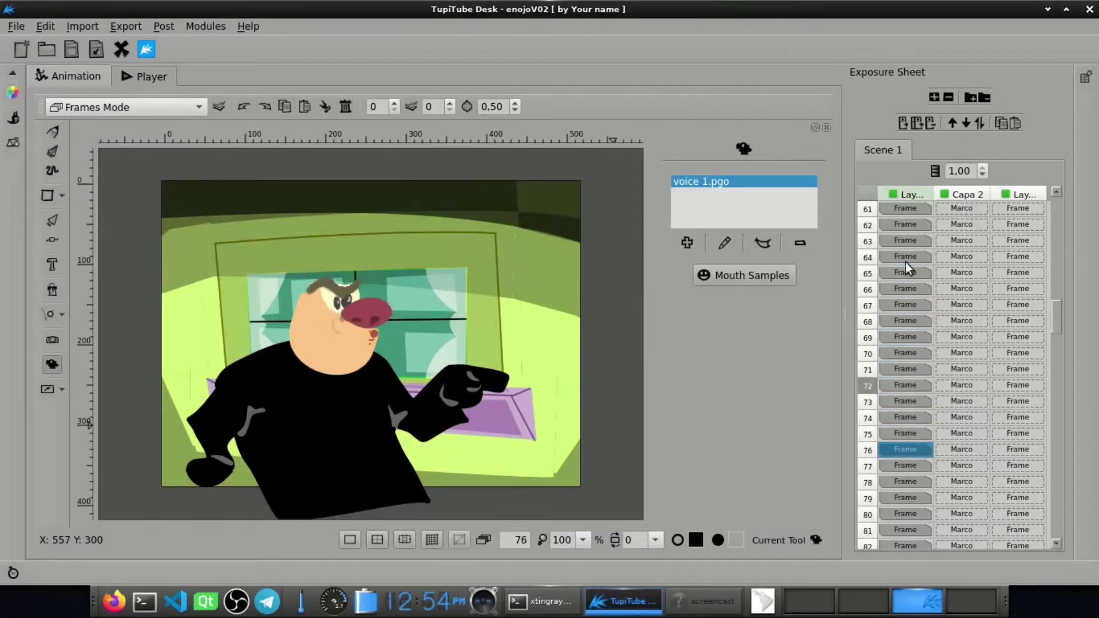
Go on through the enojoV02 frames up to frame 110 to examine the character's head poses and mouth shapes.
key("Down")
key("Down")
key("Down")
key("Down")
key("Down")
key("Down")
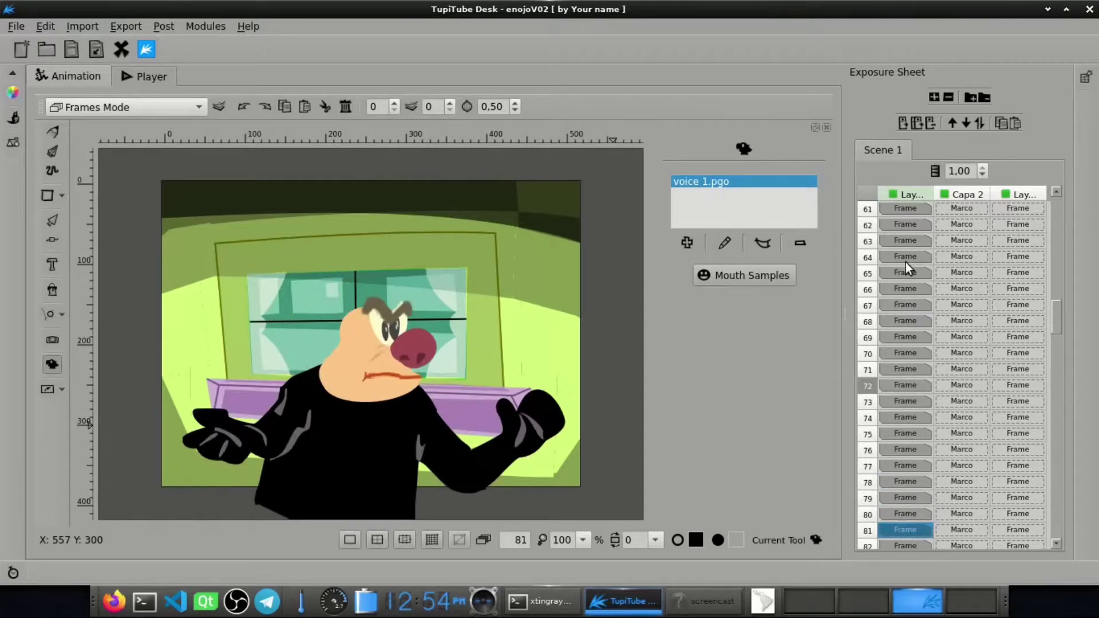
key("Down")
key("Down")
key("Down")
key("Down")
key("Down")
key("Down")
key("Down")
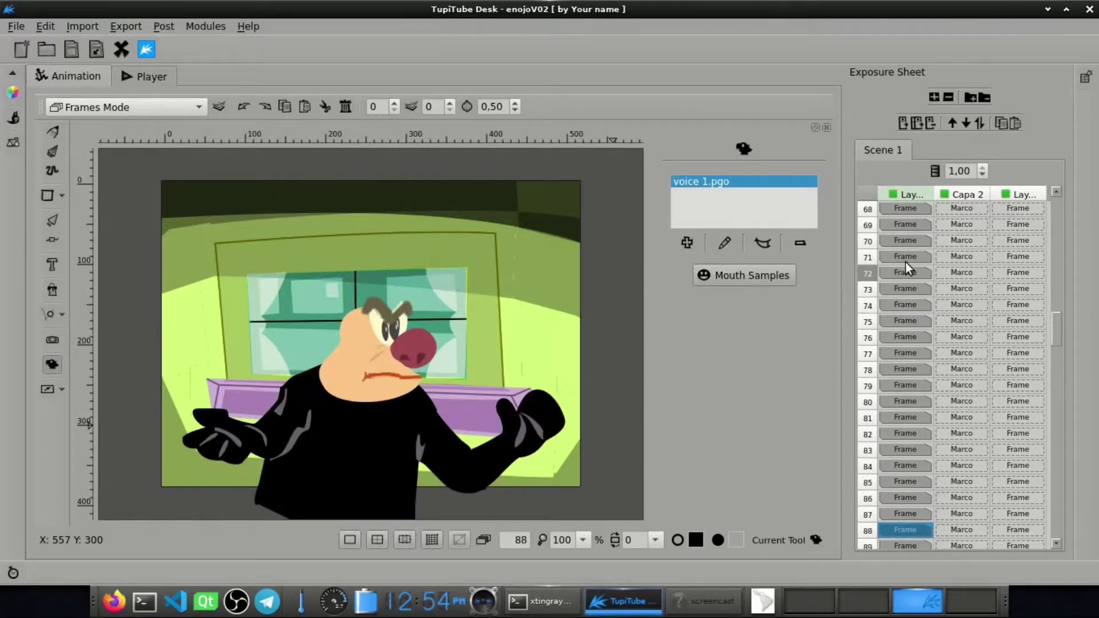
key("Down")
key("Down")
key("Down")
key("Down")
key("Down")
key("Down")
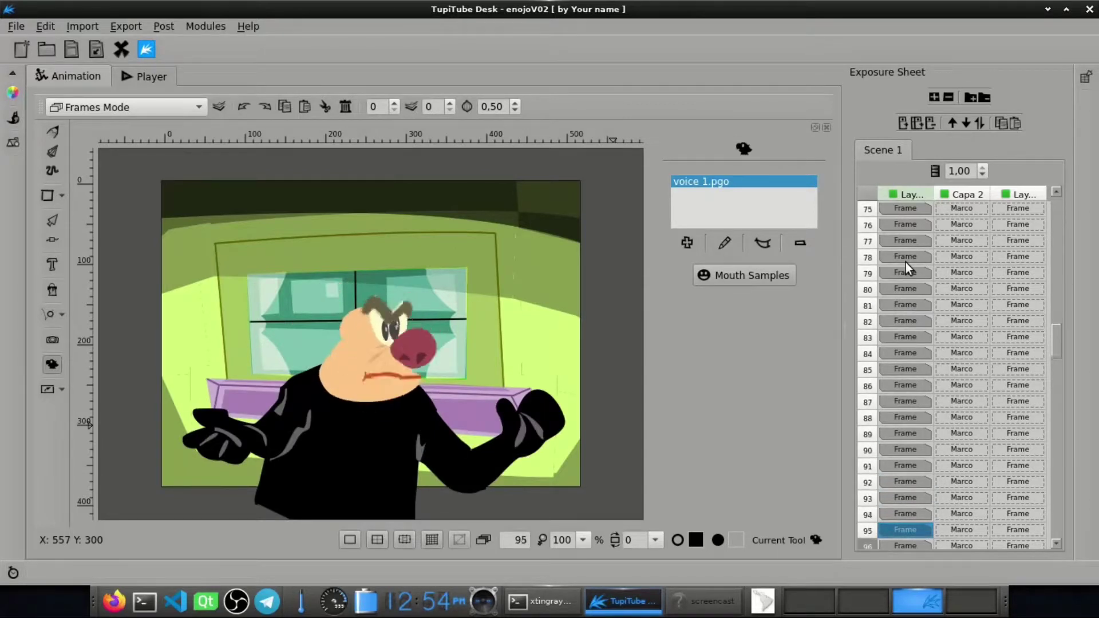
key("Down")
key("Down")
key("Down")
key("Down")
key("Down")
key("Down")
key("Down")
key("Down")
key("Down")
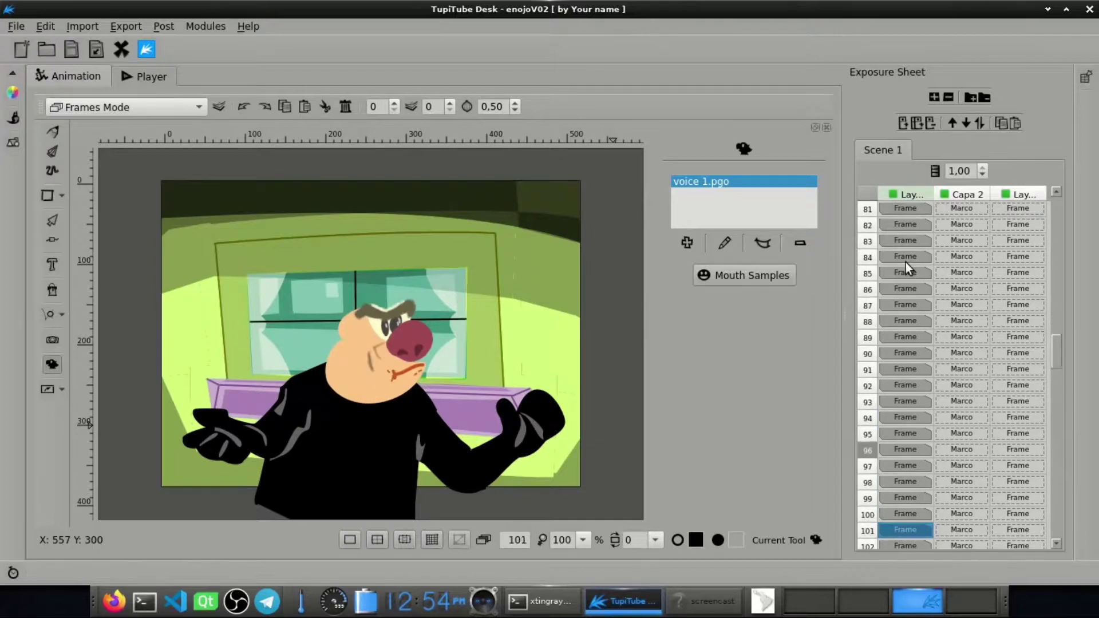
key("Down")
key("Down")
key("Down")
key("Down")
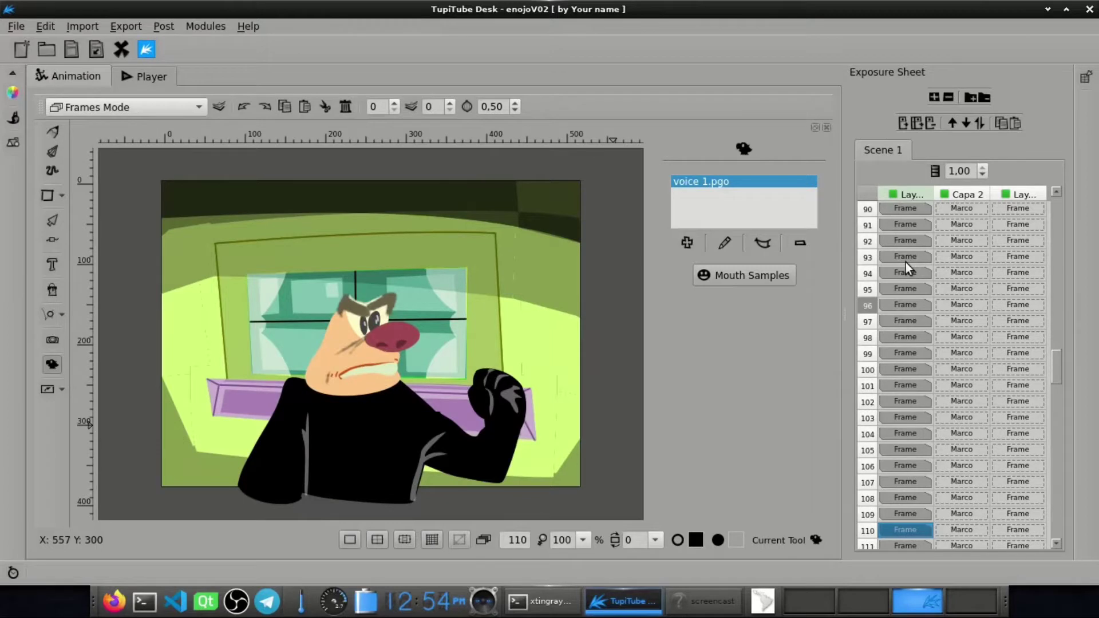
left_click_drag(1052, 375, 1065, 225)
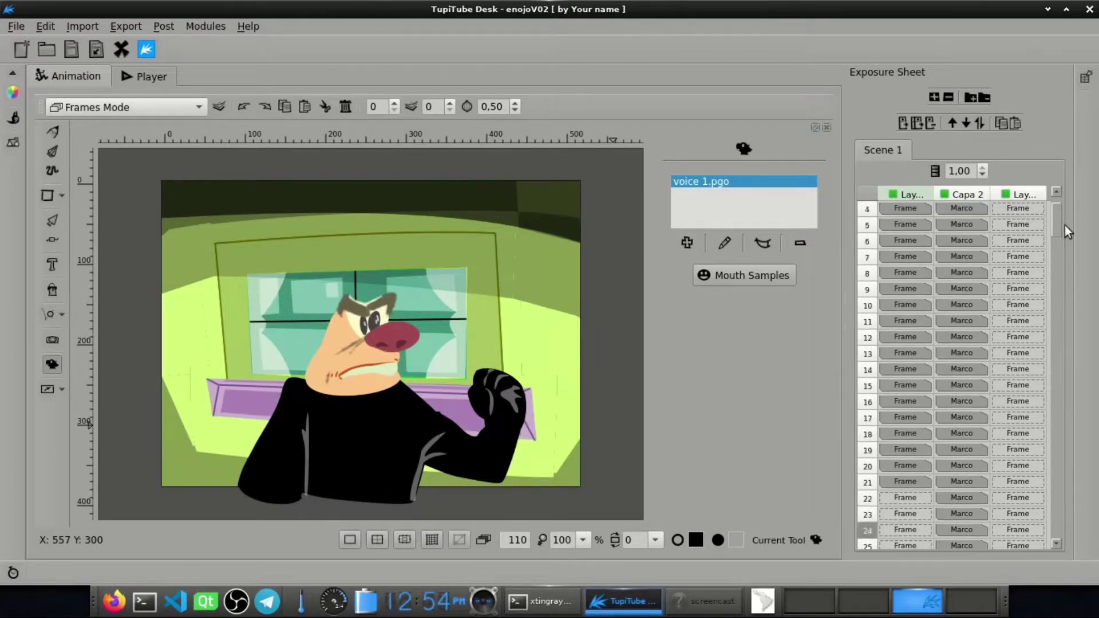
Go through frames 22 to 35 of the hello_everybody project to examine how the whole head changes with each phoneme.
key("ctrl+2")
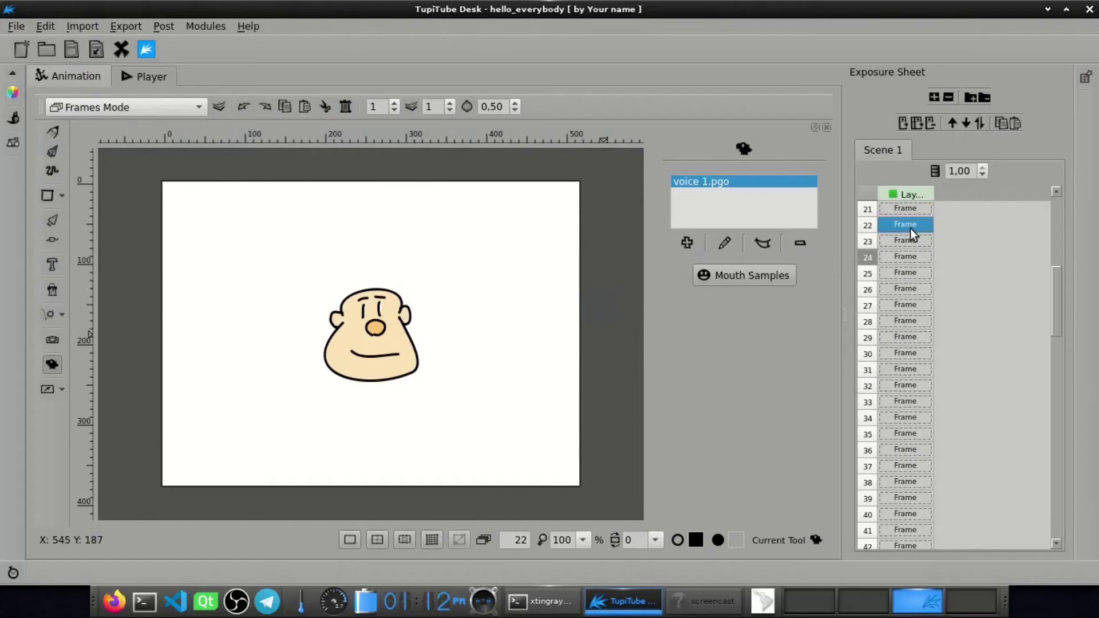
key("Down")
key("Down")
key("Down")
key("Down")
key("Down")
key("Down")
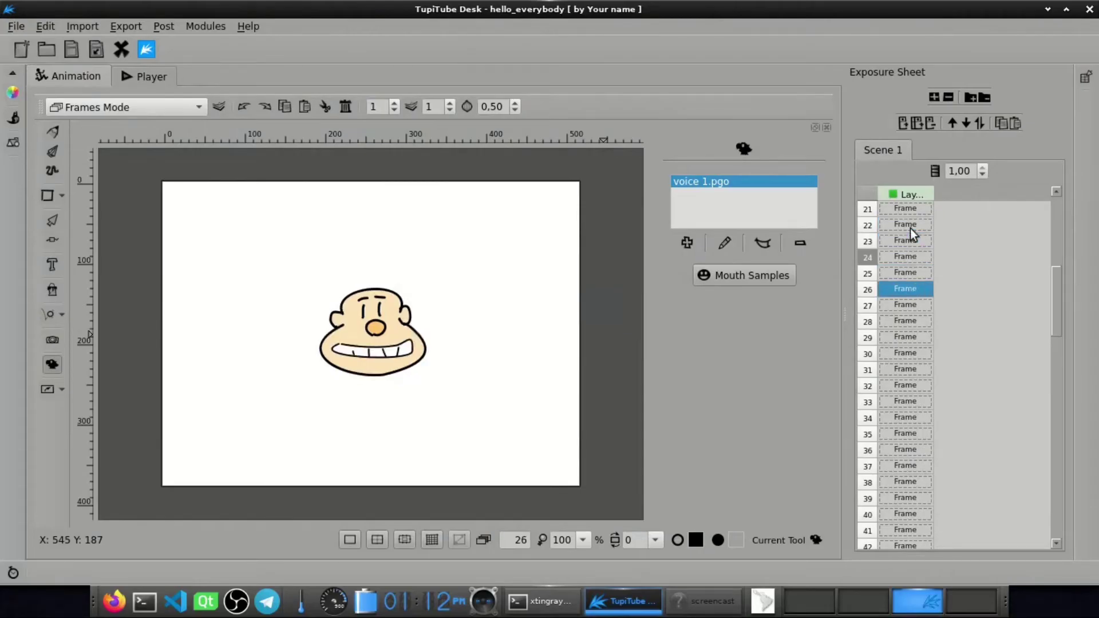
key("Down")
key("Down")
key("Down")
key("Down")
key("Down")
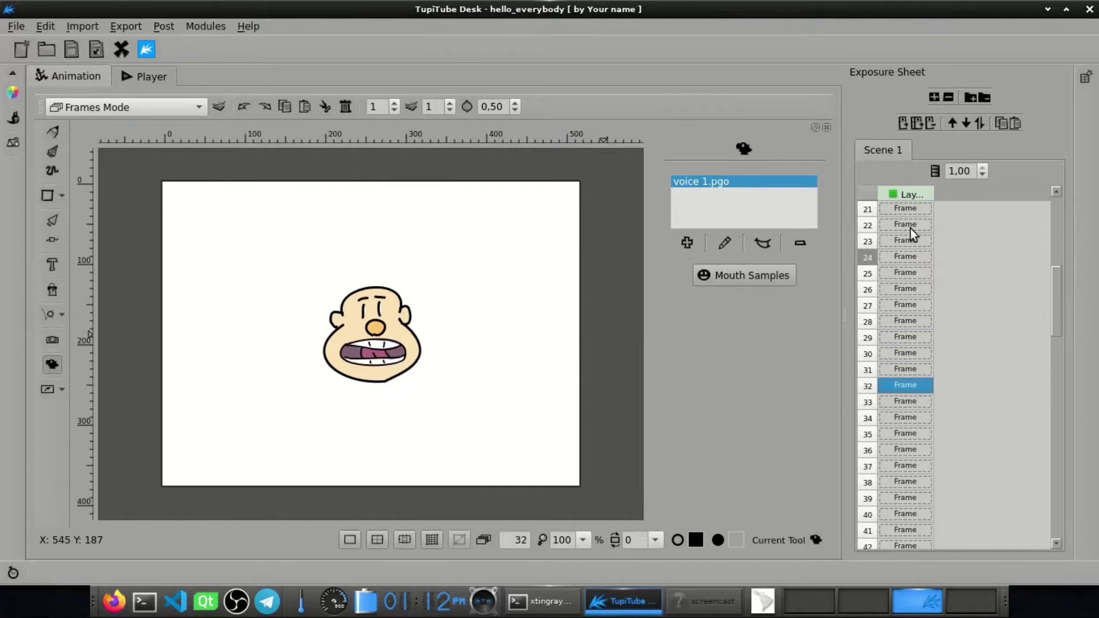
key("Down")
key("Down")
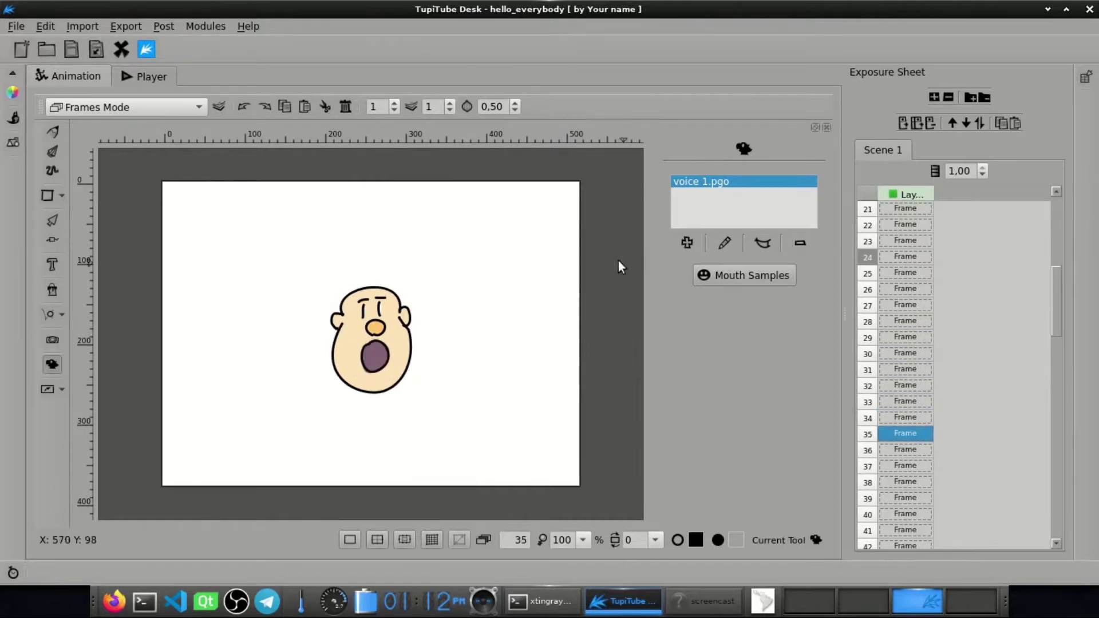
key("ctrl+2")
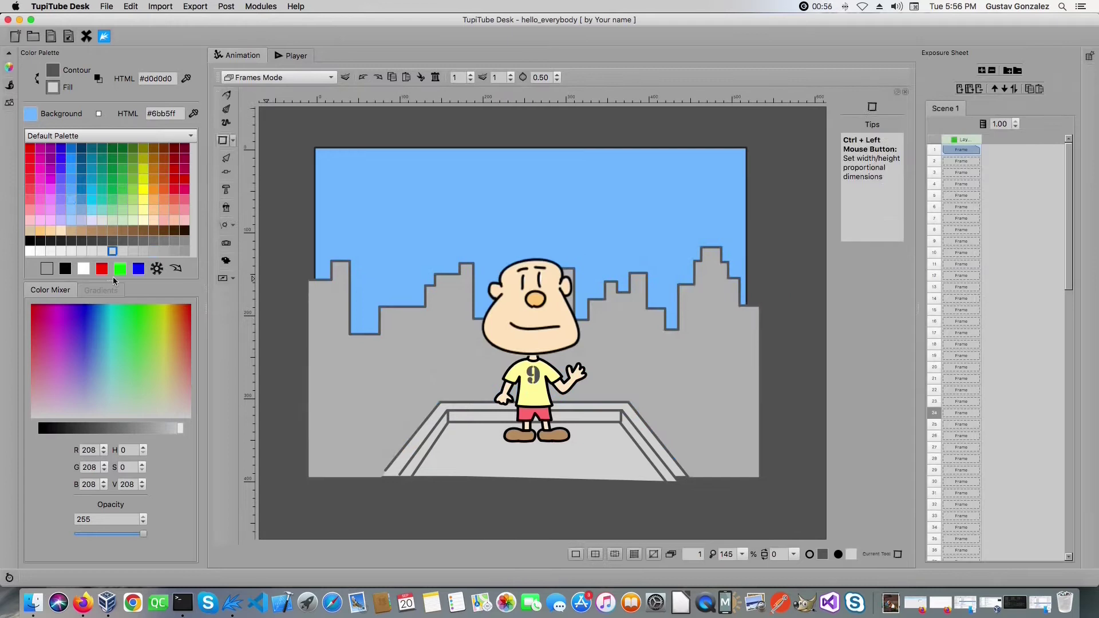
Build the city backdrop in Vector Static BG Mode with clouds, darker distant buildings and light grey windows on the facades.
left_click(364, 411)
key("Delete")
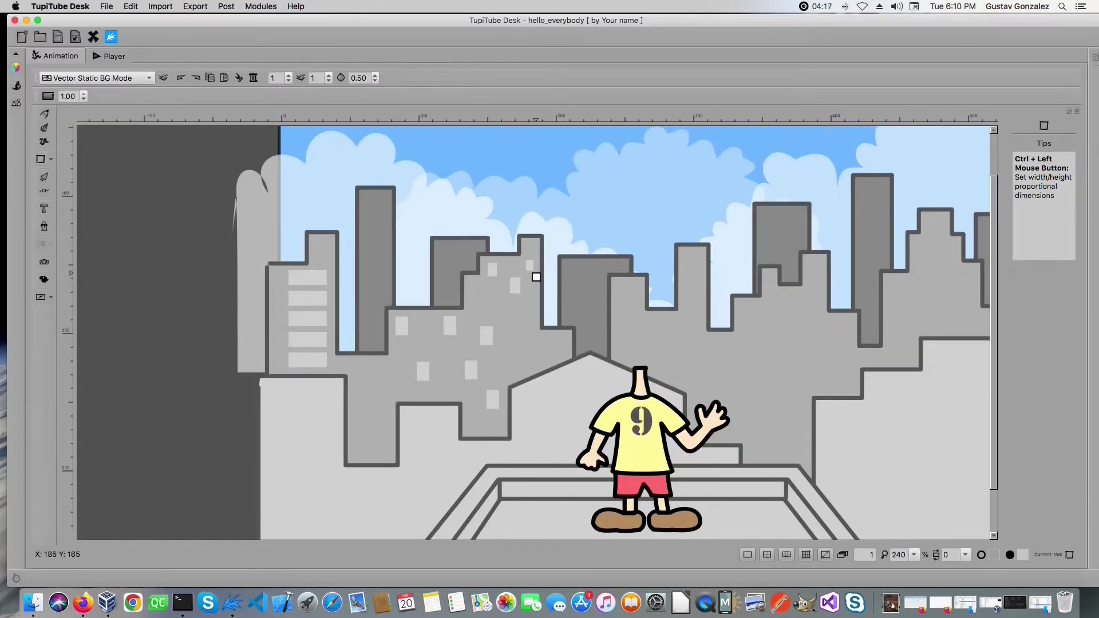
left_click(516, 282)
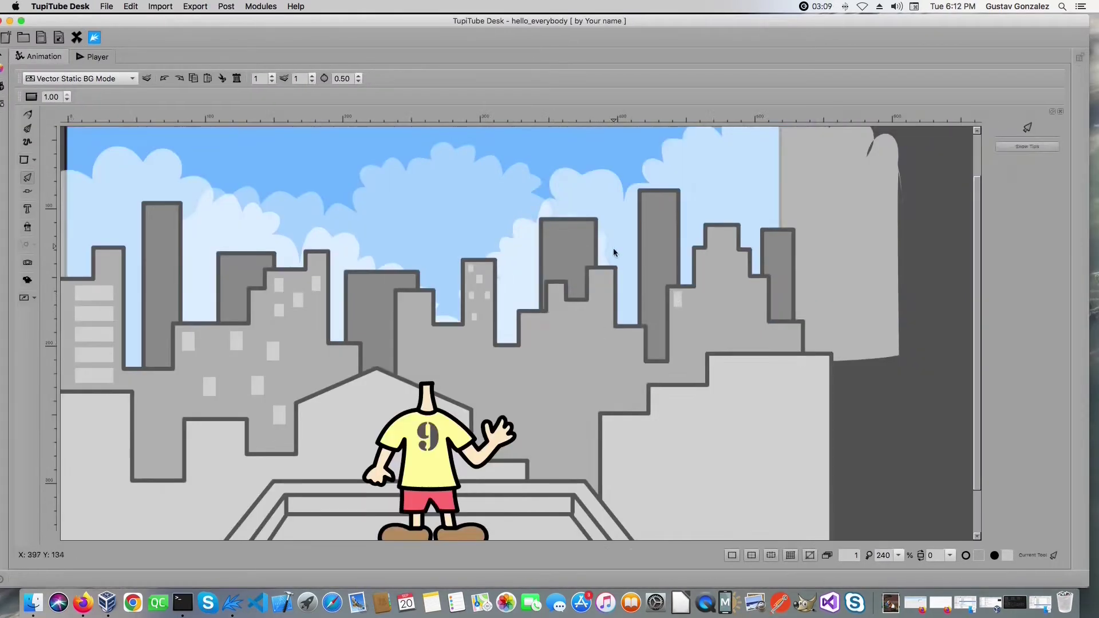
left_click(678, 333)
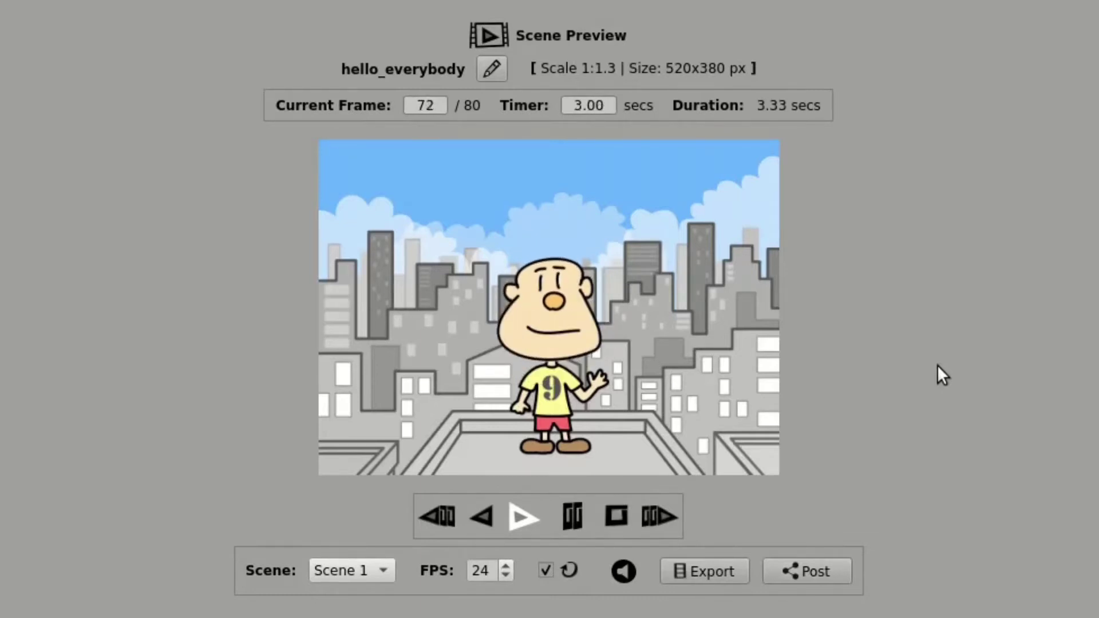
Post Scene 1 of hello_everybody anonymously with the title My Animation and the hashtags #tupitube #animation #fun.
left_click(796, 570)
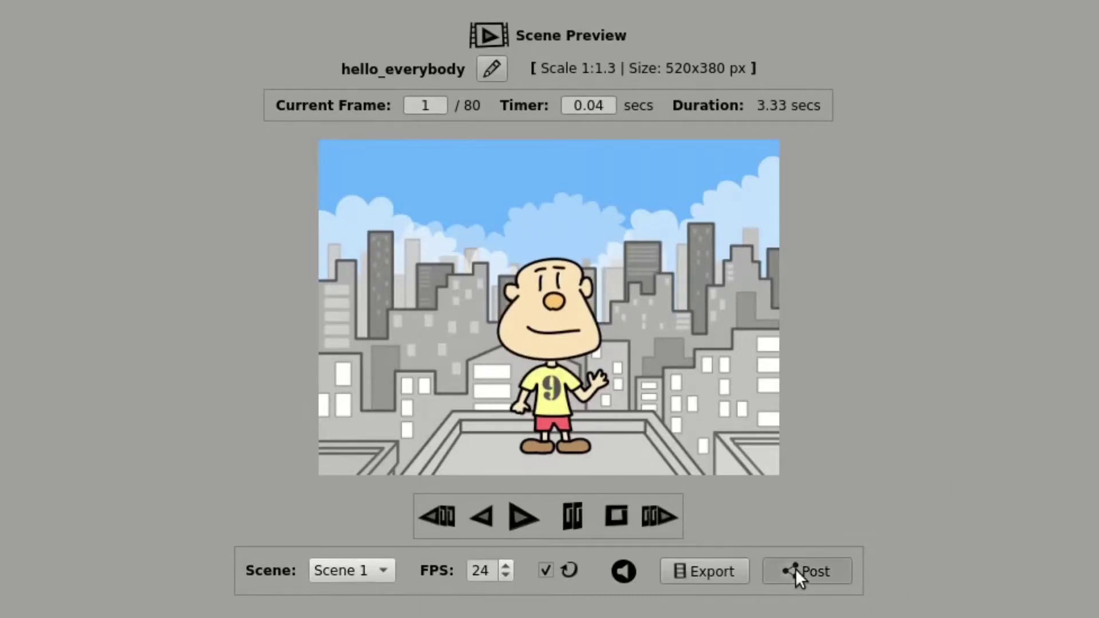
left_click(620, 190)
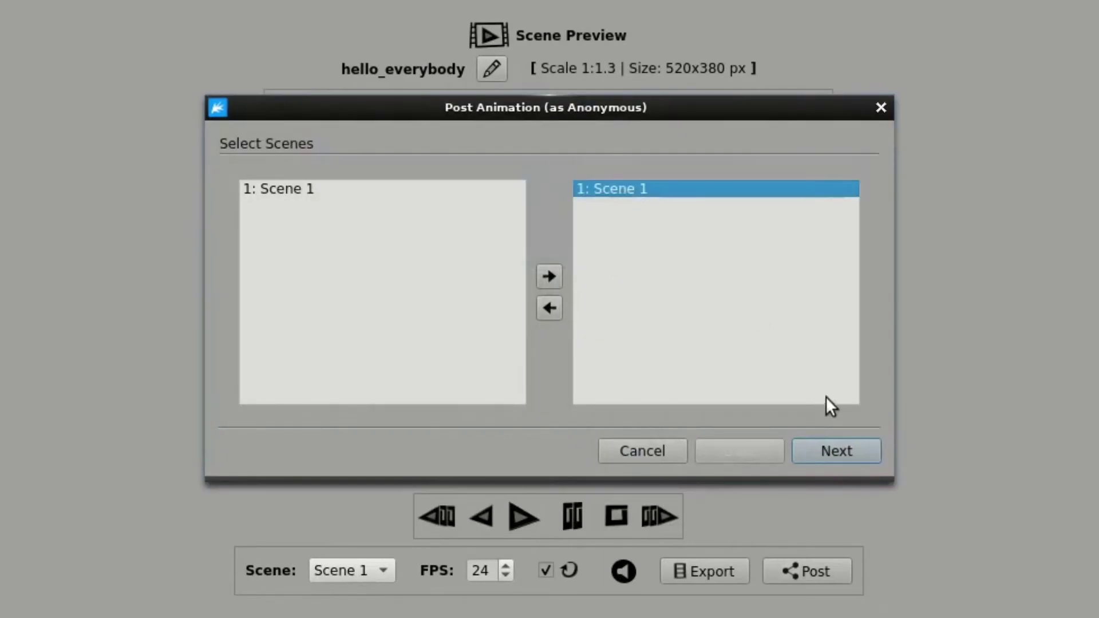
left_click(827, 442)
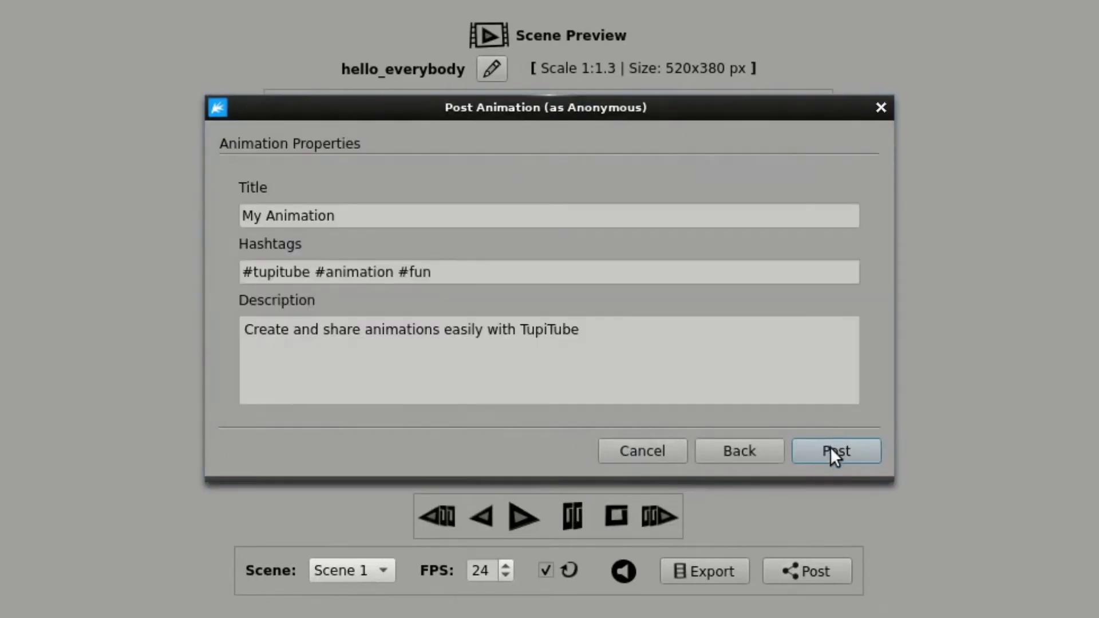
left_click(837, 452)
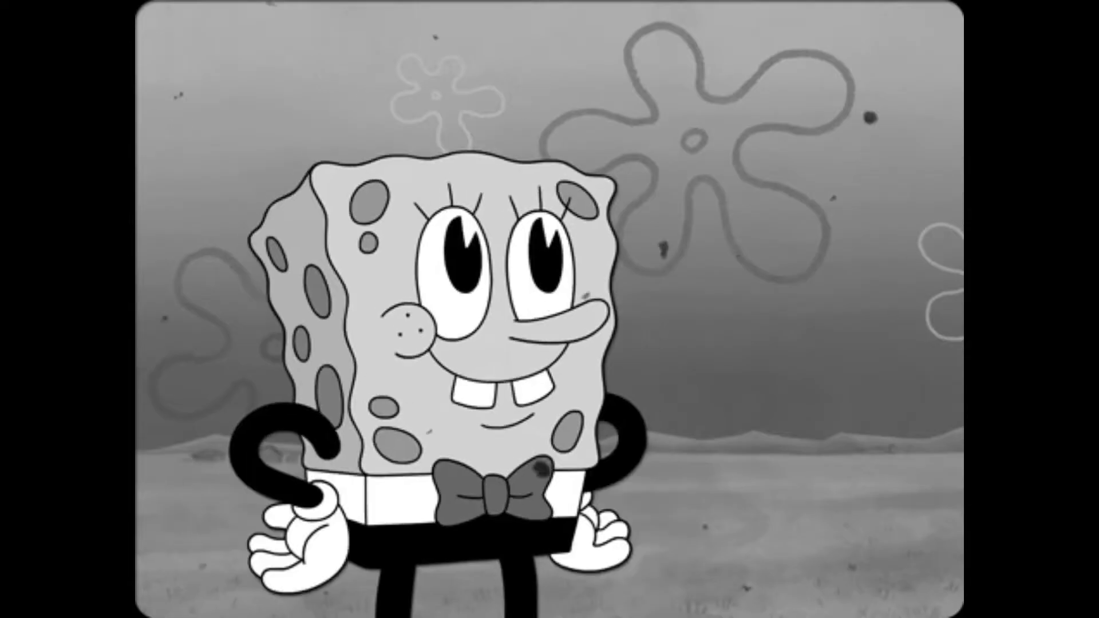
Preview Mouth Sample Packs No 2 and No 3 for Audio 01.mp3 and select Mouth Sample Pack No 4.
left_click(872, 153)
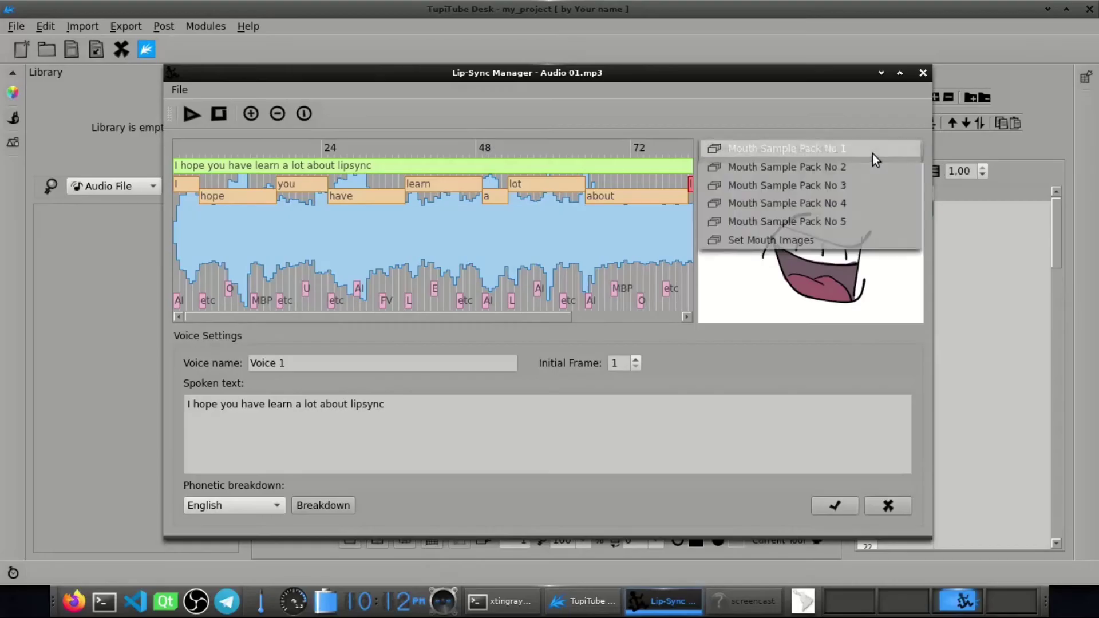
left_click(865, 170)
left_click(868, 153)
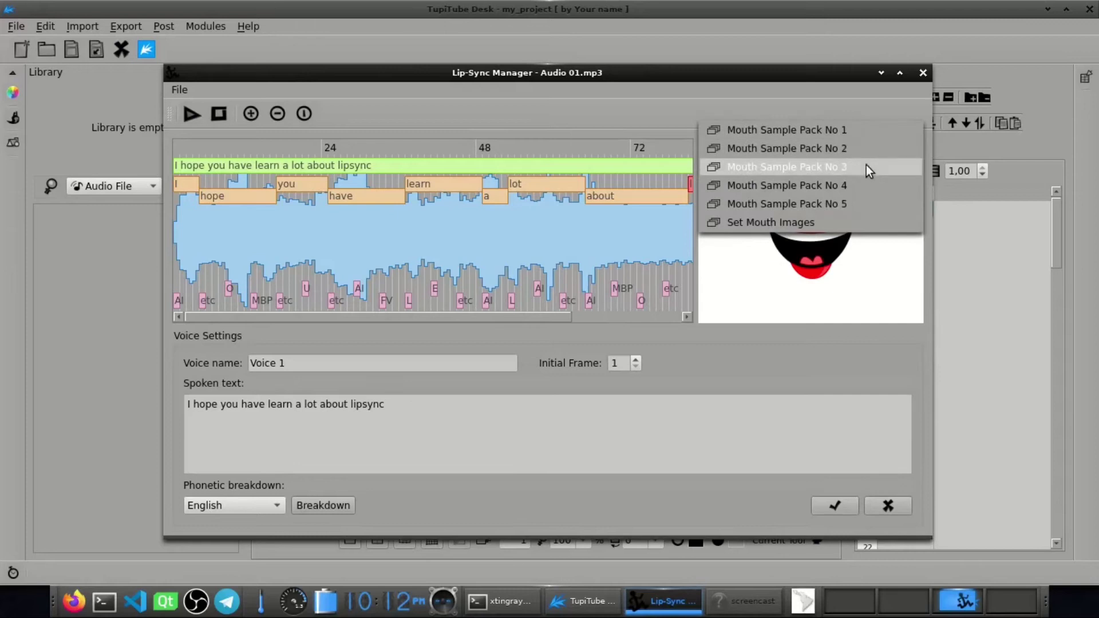
left_click(866, 166)
left_click(878, 153)
left_click(873, 170)
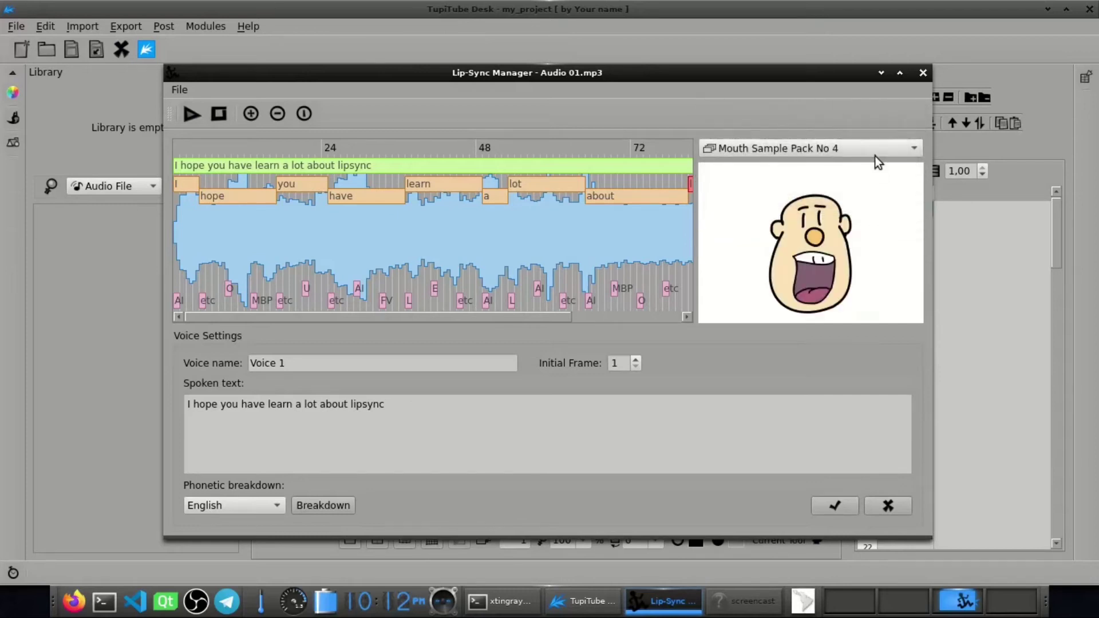